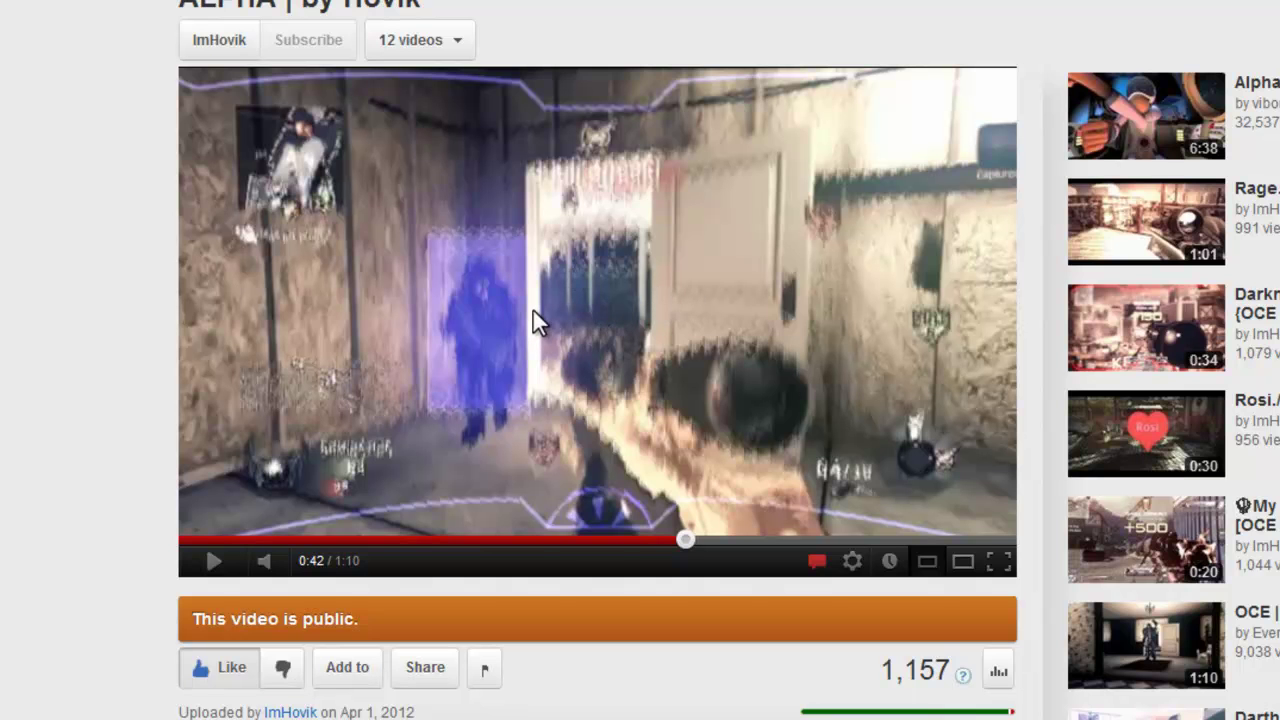
# - Play a short section of the example gameplay edit, from 0:42, and pause it
pyautogui.click(447, 287)
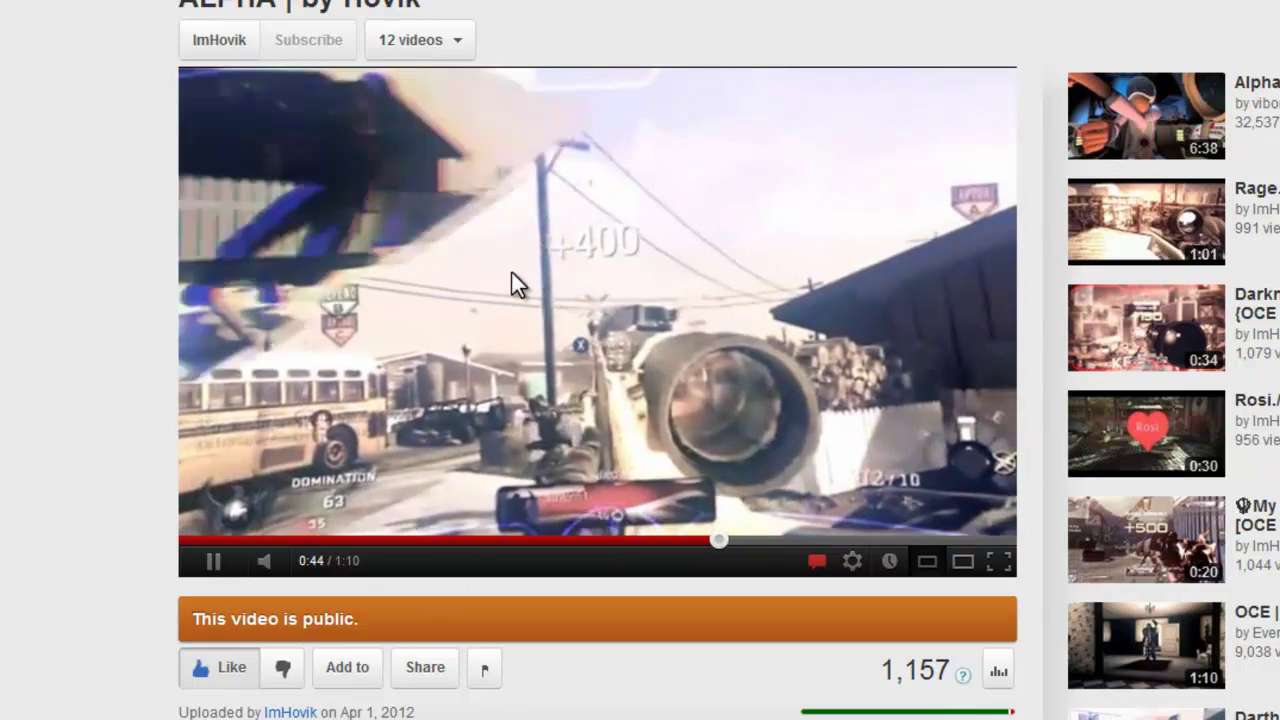
pyautogui.click(500, 295)
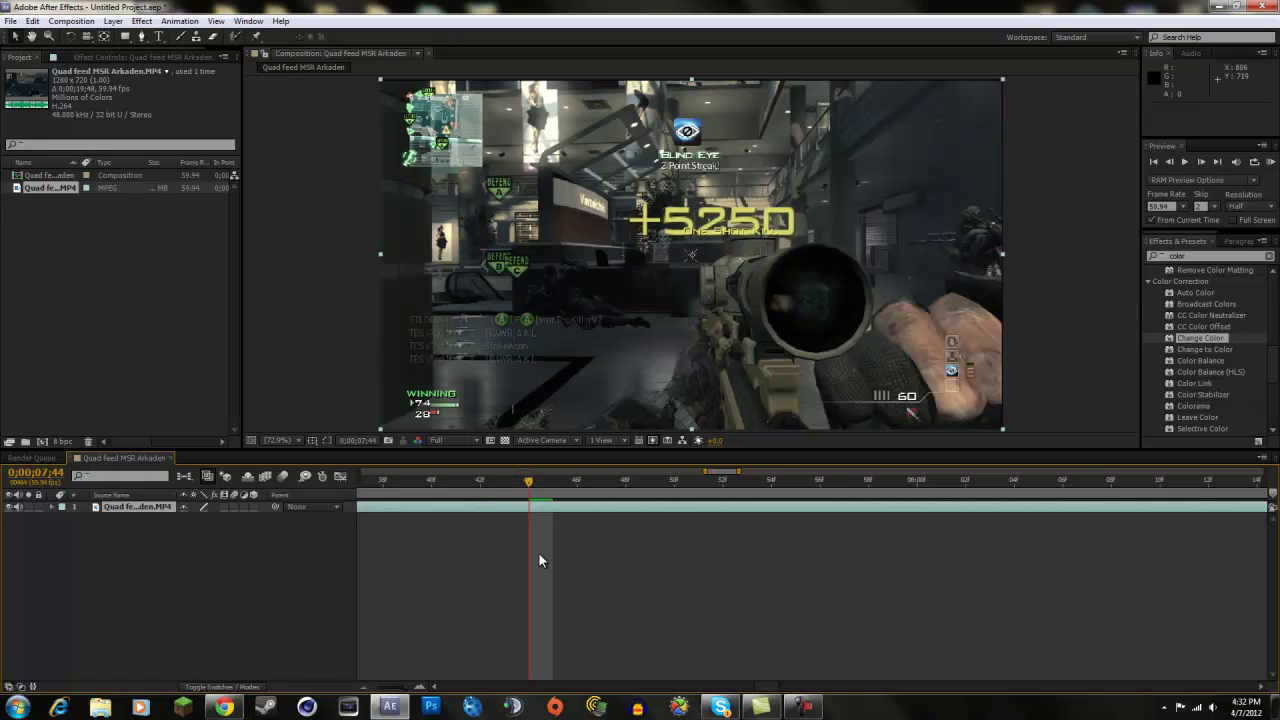
# - In After Effects, split the gameplay clip at 0;00;07;43 and move the second part to start at about 0;00;12;35
pyautogui.scroll(-5, 554, 591)
pyautogui.hscroll(-4, 549, 557)
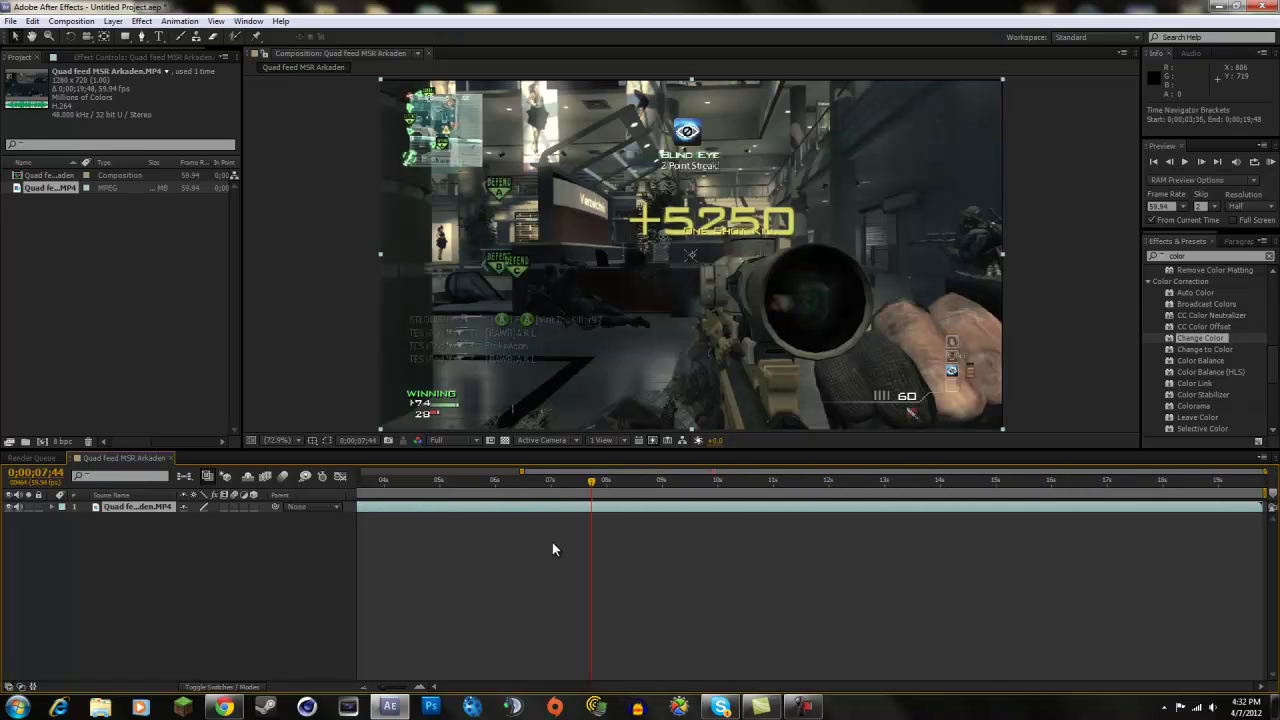
pyautogui.press('-')
pyautogui.press('-')
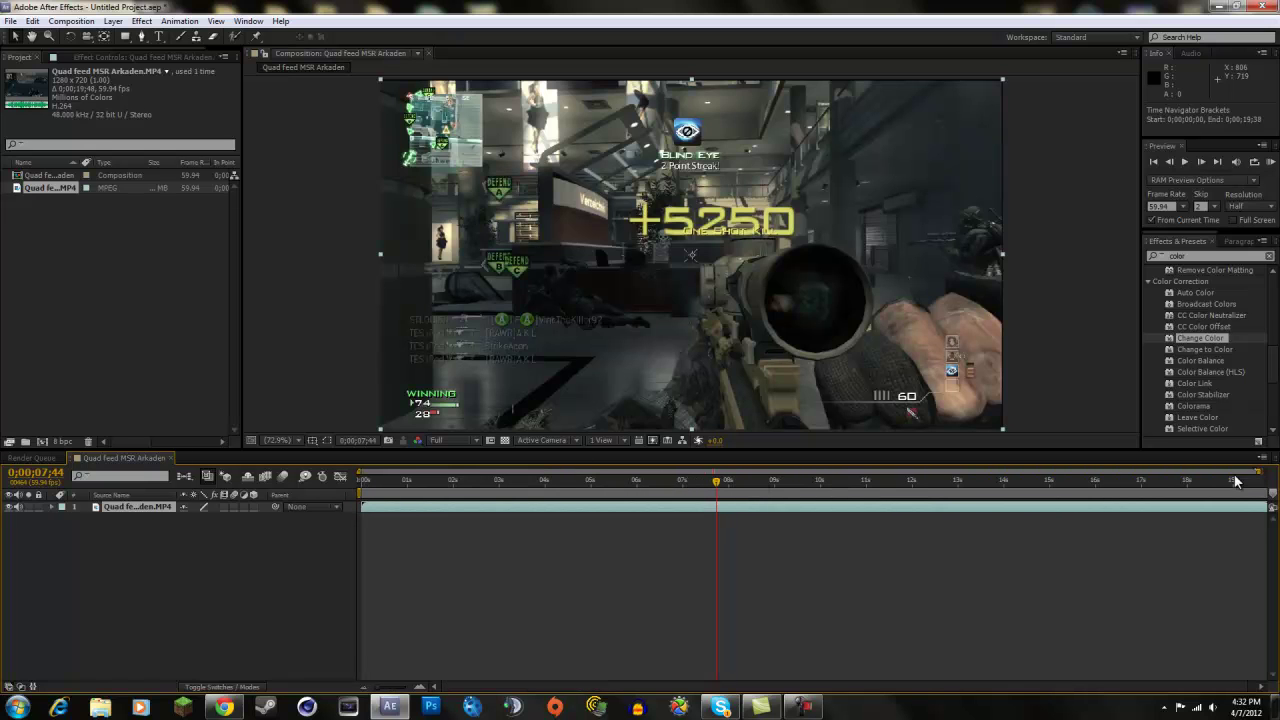
pyautogui.moveTo(1255, 474); pyautogui.dragTo(664, 588)
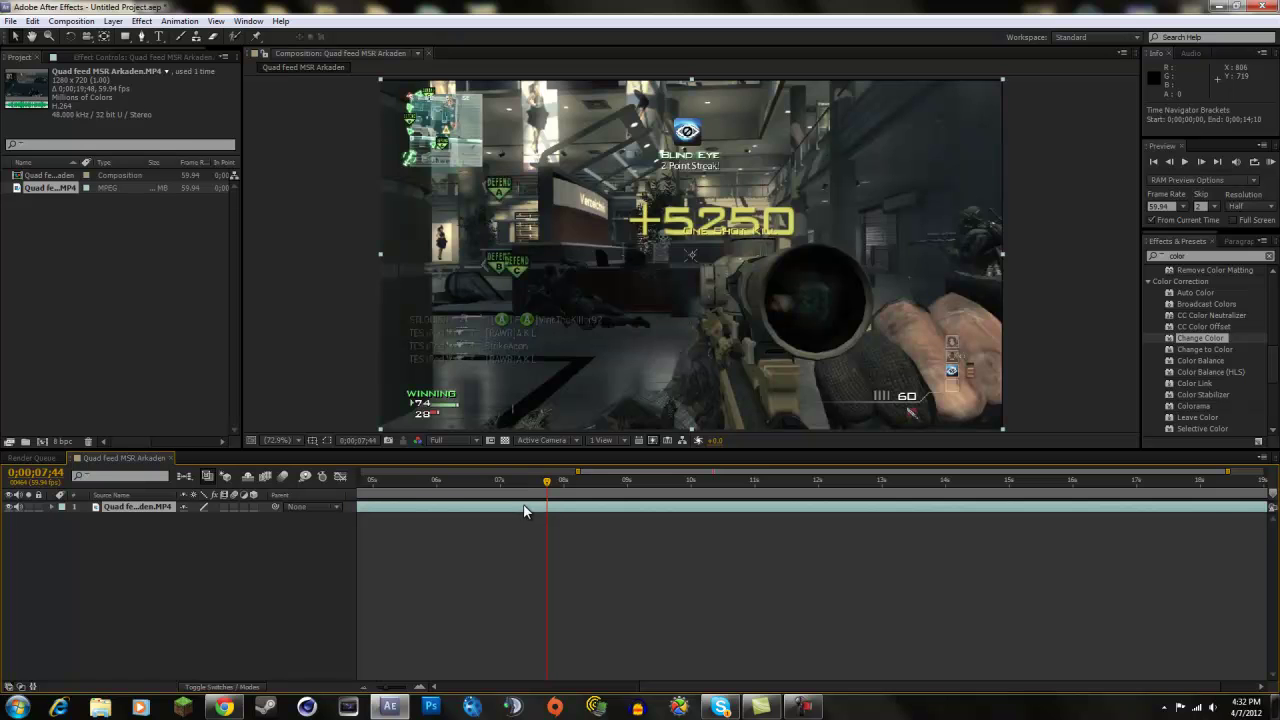
pyautogui.moveTo(543, 487)
pyautogui.mouseDown()
pyautogui.moveTo(492, 484)
pyautogui.moveTo(547, 470)
pyautogui.mouseUp()
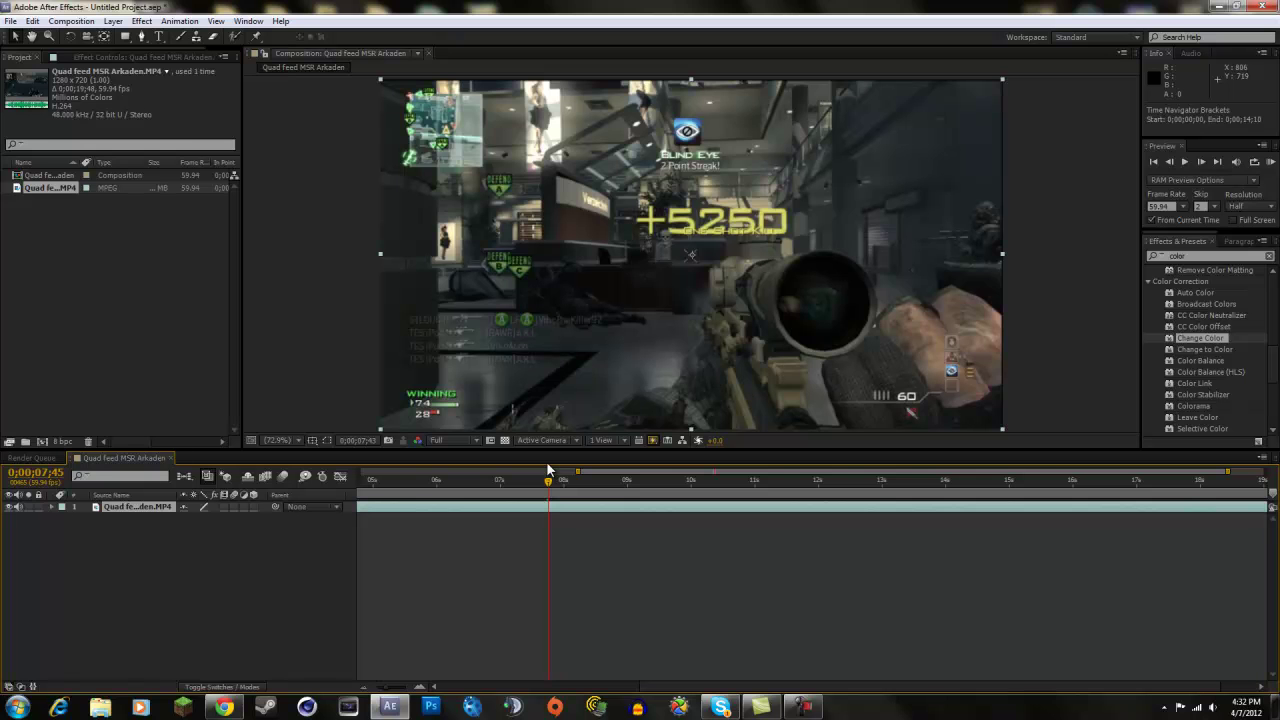
pyautogui.moveTo(547, 470)
pyautogui.mouseDown()
pyautogui.moveTo(606, 473)
pyautogui.moveTo(532, 475)
pyautogui.moveTo(545, 474)
pyautogui.mouseUp()
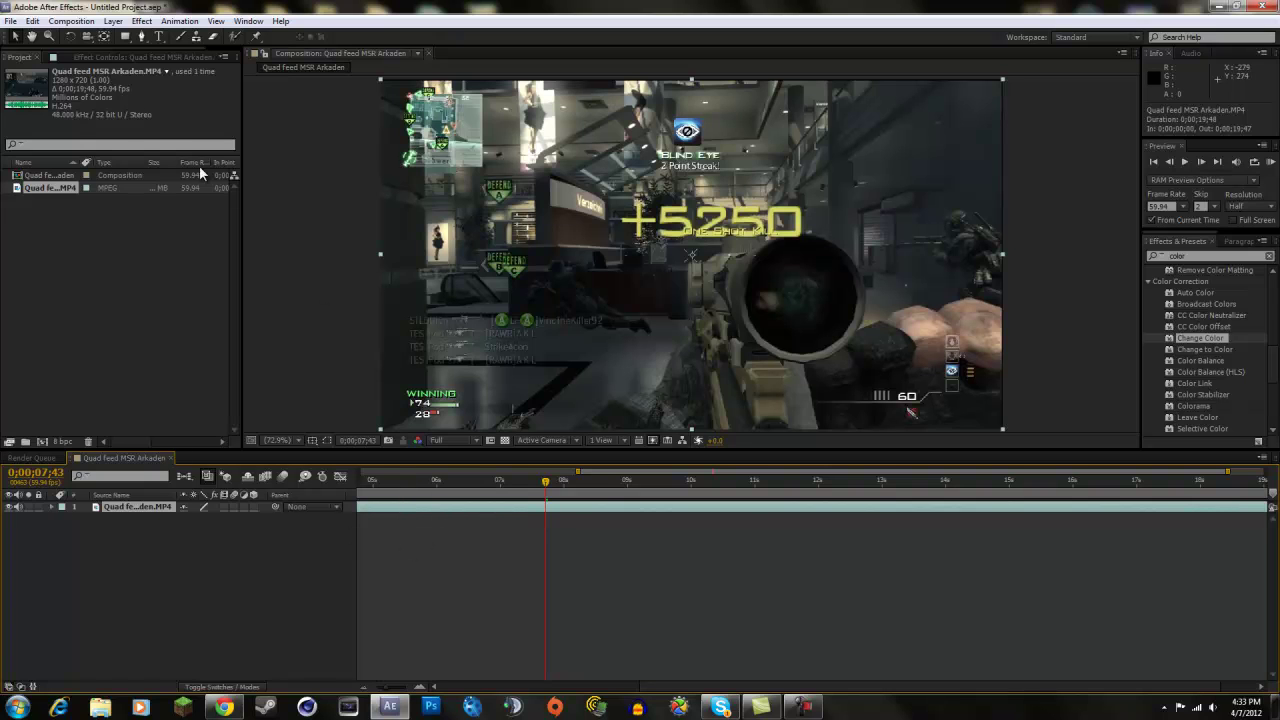
pyautogui.click(33, 21)
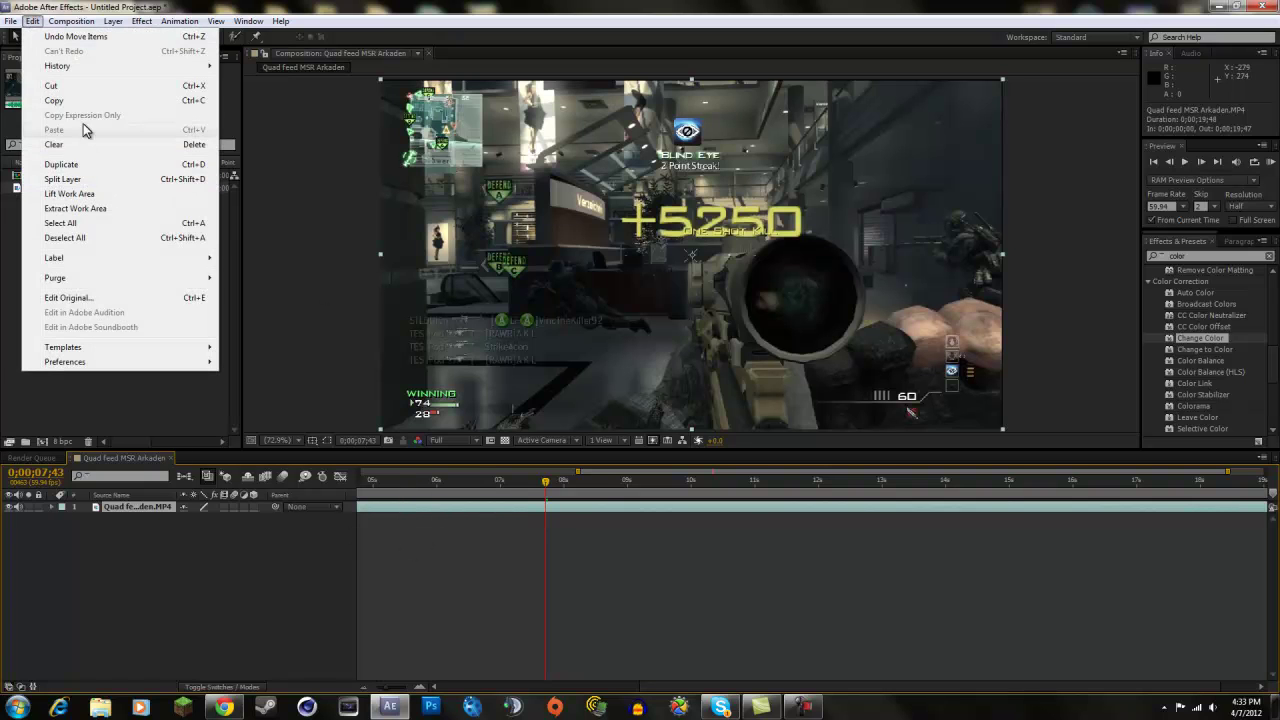
pyautogui.click(62, 179)
pyautogui.moveTo(551, 512); pyautogui.dragTo(861, 512)
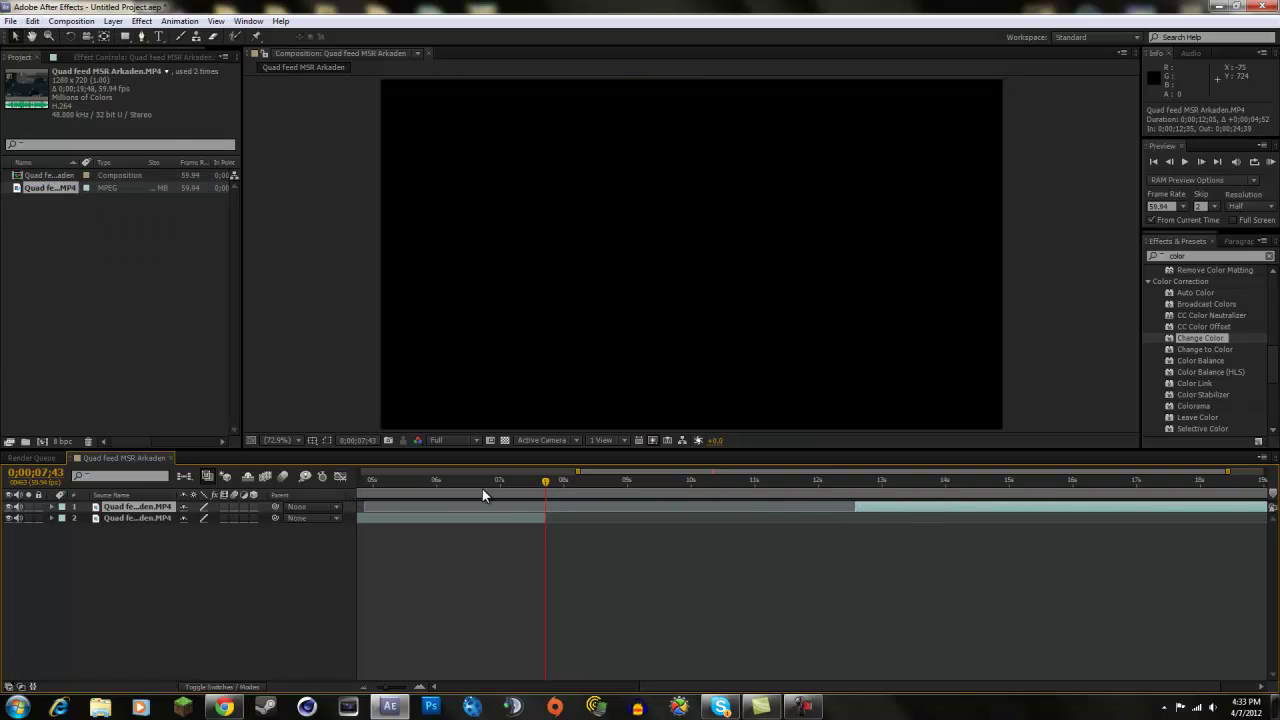
# - Split the first part of the clip at 0;00;07;42 to isolate its last frame on its own layer
pyautogui.click(546, 484)
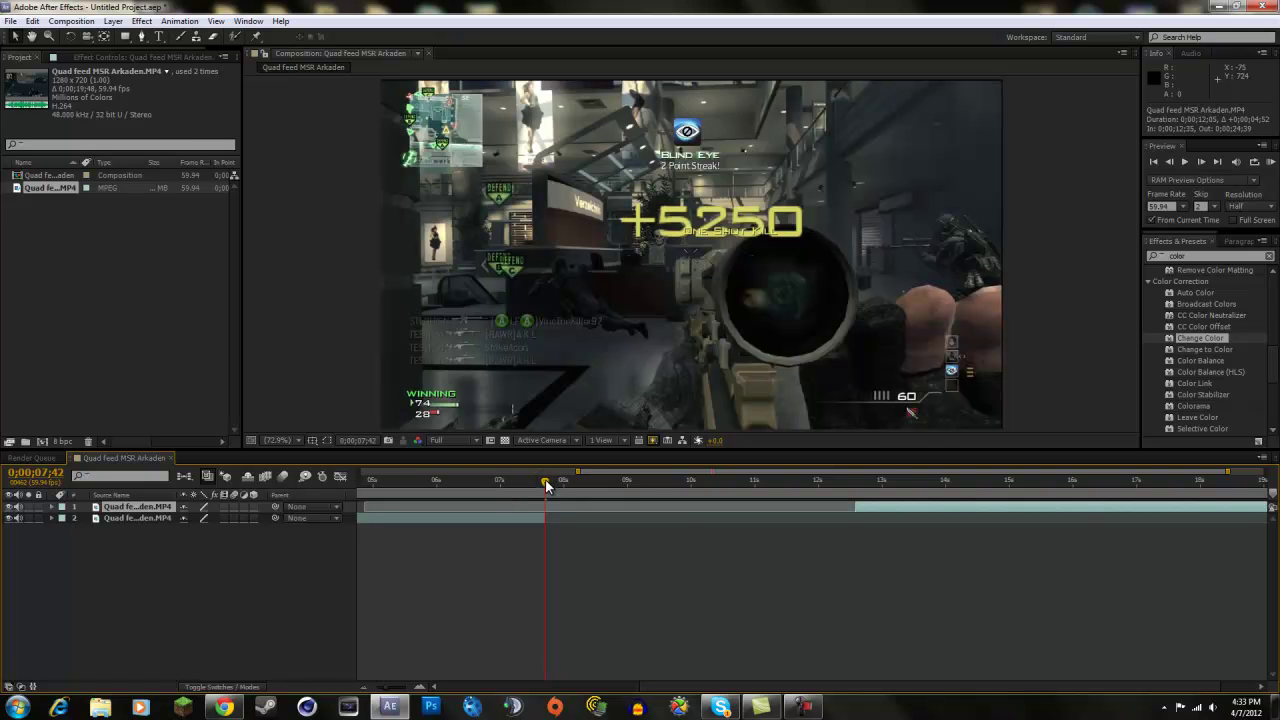
pyautogui.scroll(4, 527, 552)
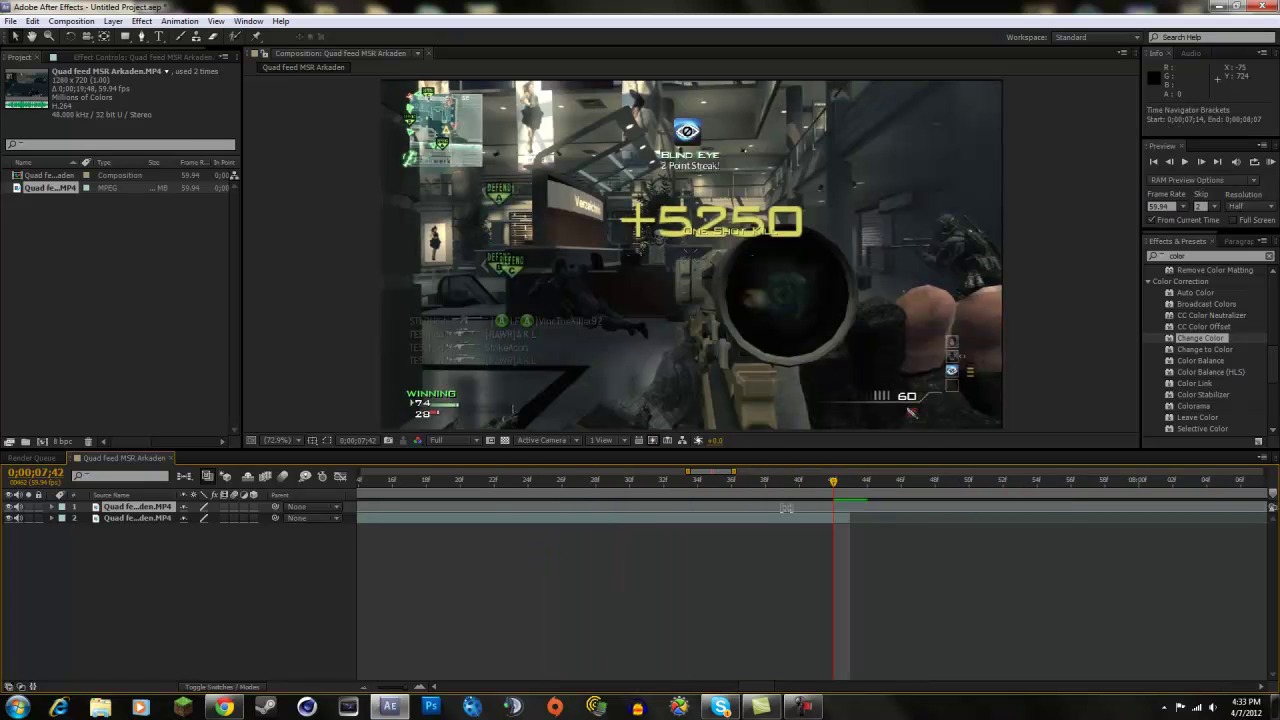
pyautogui.click(852, 484)
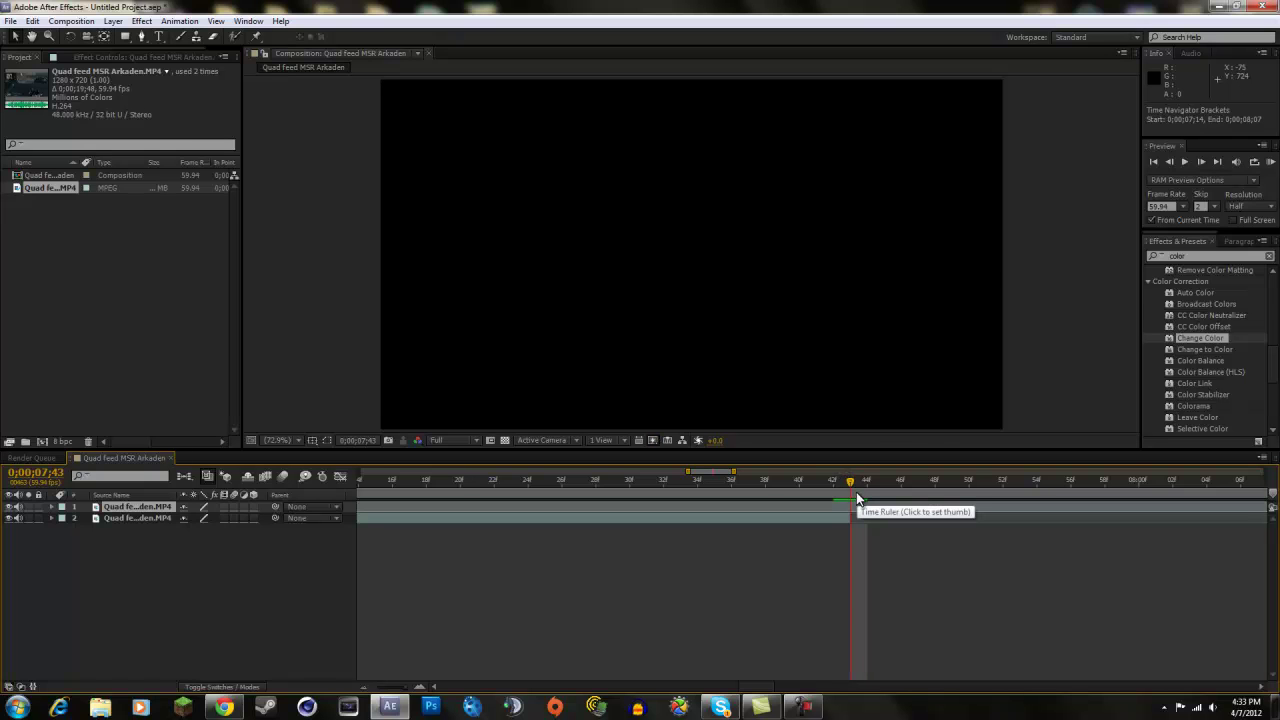
pyautogui.press('pageup')
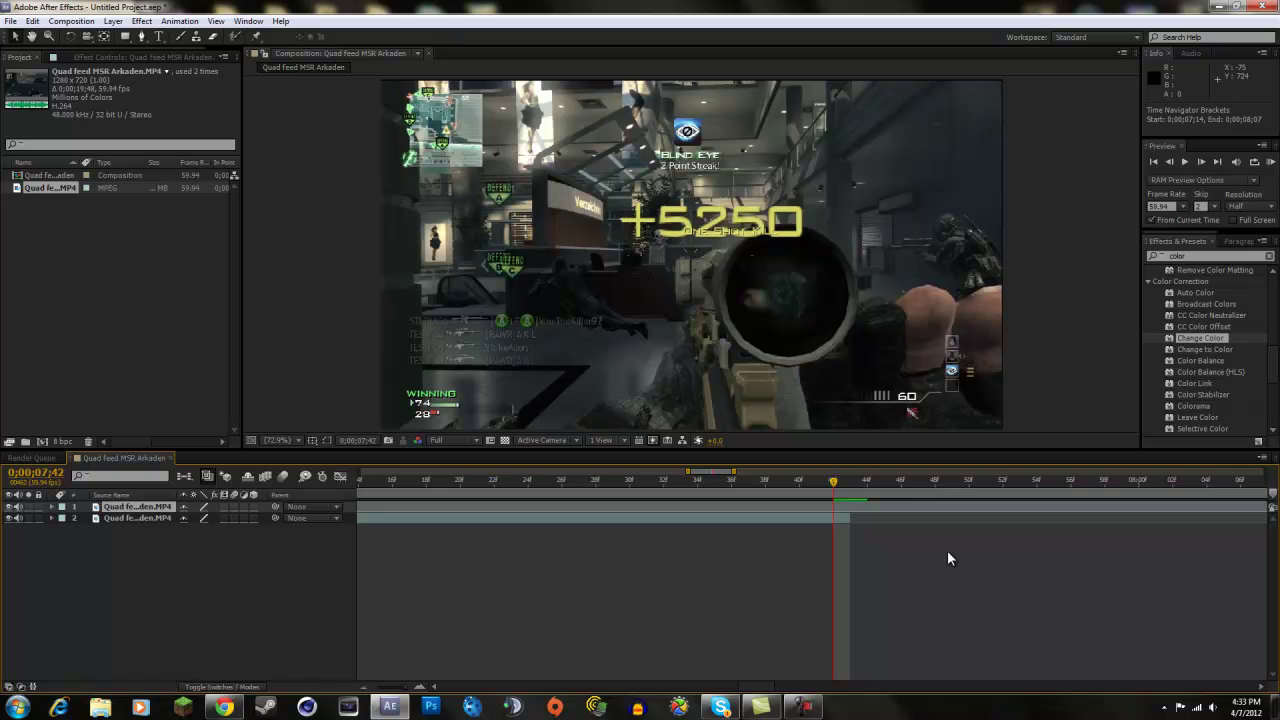
pyautogui.scroll(-1, 948, 552)
pyautogui.scroll(1, 948, 552)
pyautogui.scroll(-2, 948, 552)
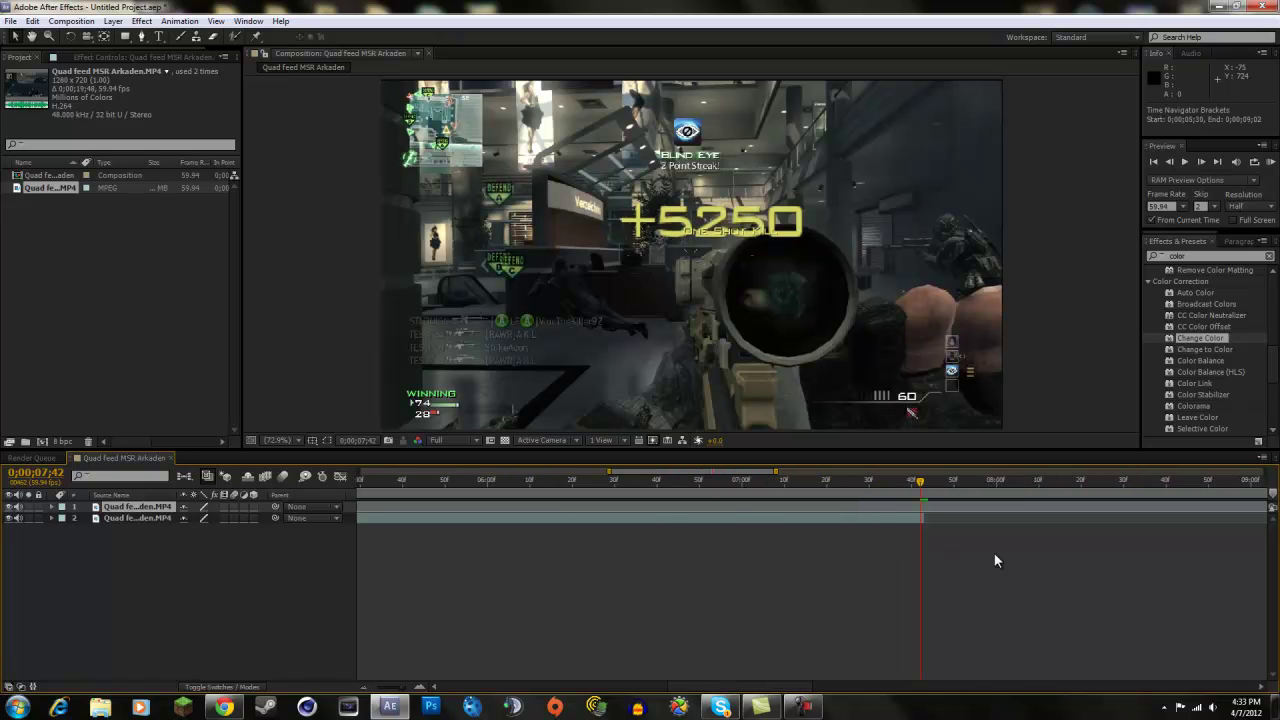
pyautogui.press('=')
pyautogui.press('=')
pyautogui.press('=')
pyautogui.click(579, 518)
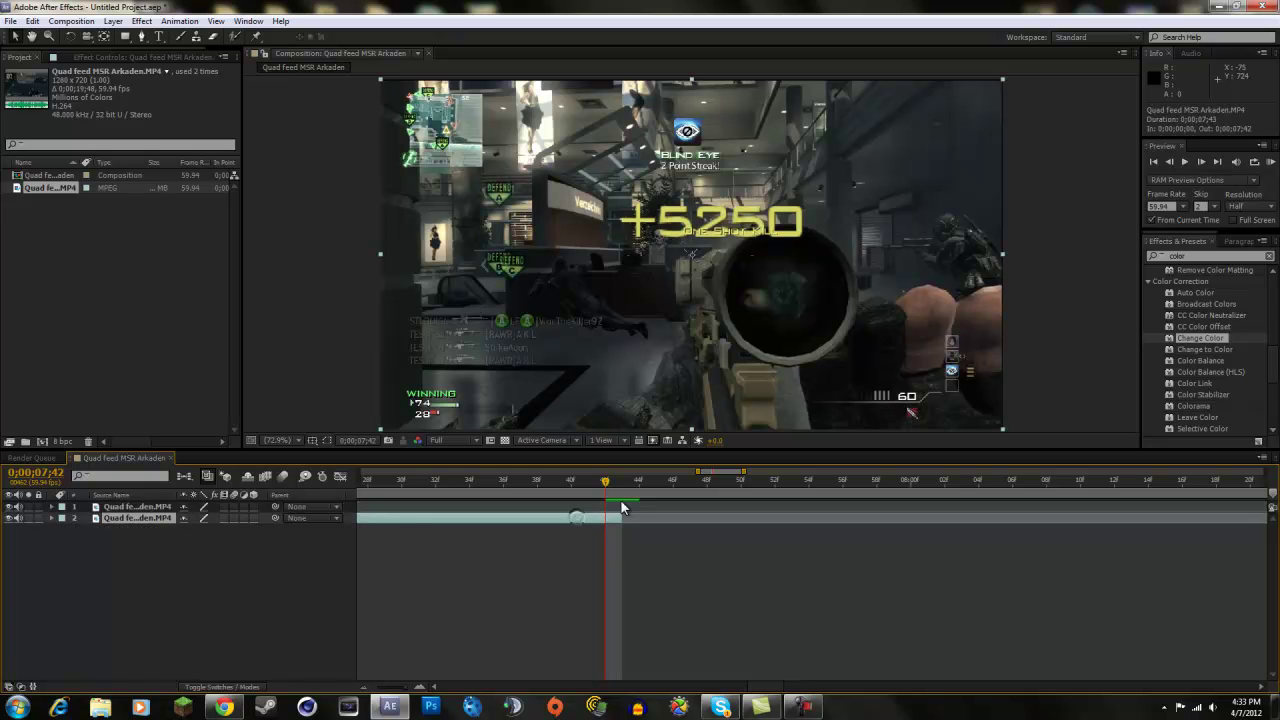
pyautogui.click(604, 482)
pyautogui.click(33, 21)
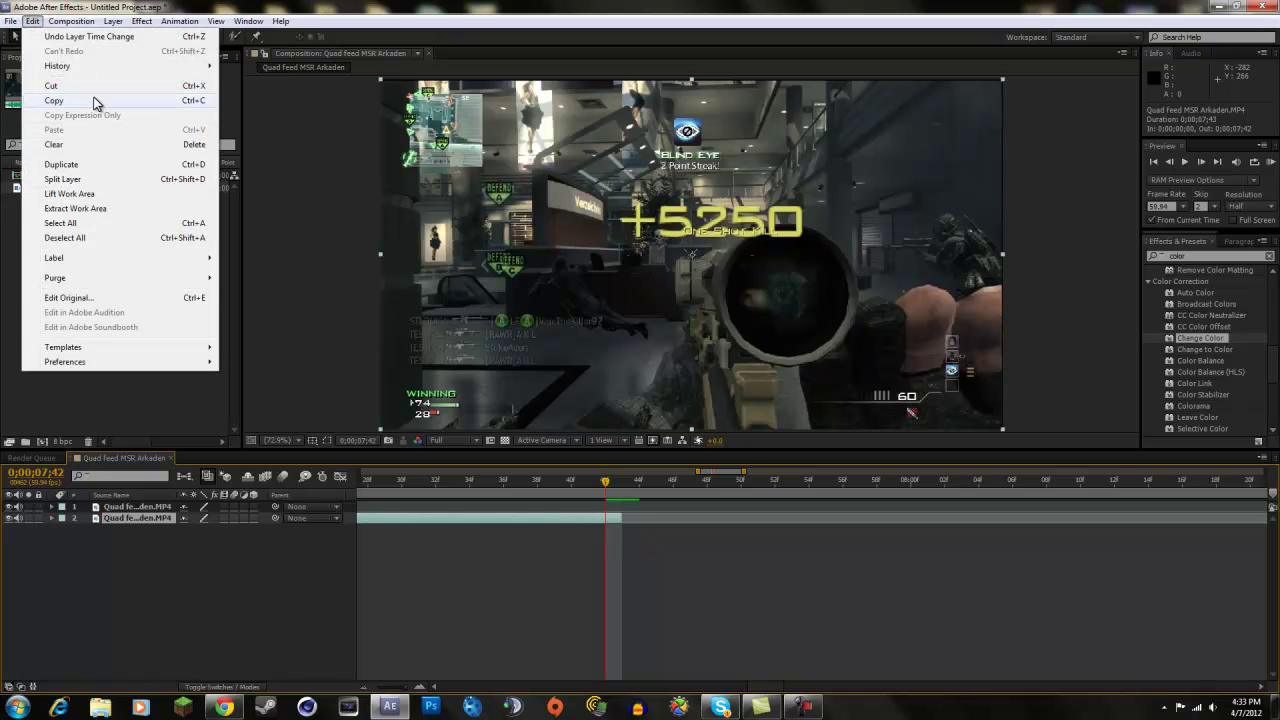
pyautogui.click(88, 179)
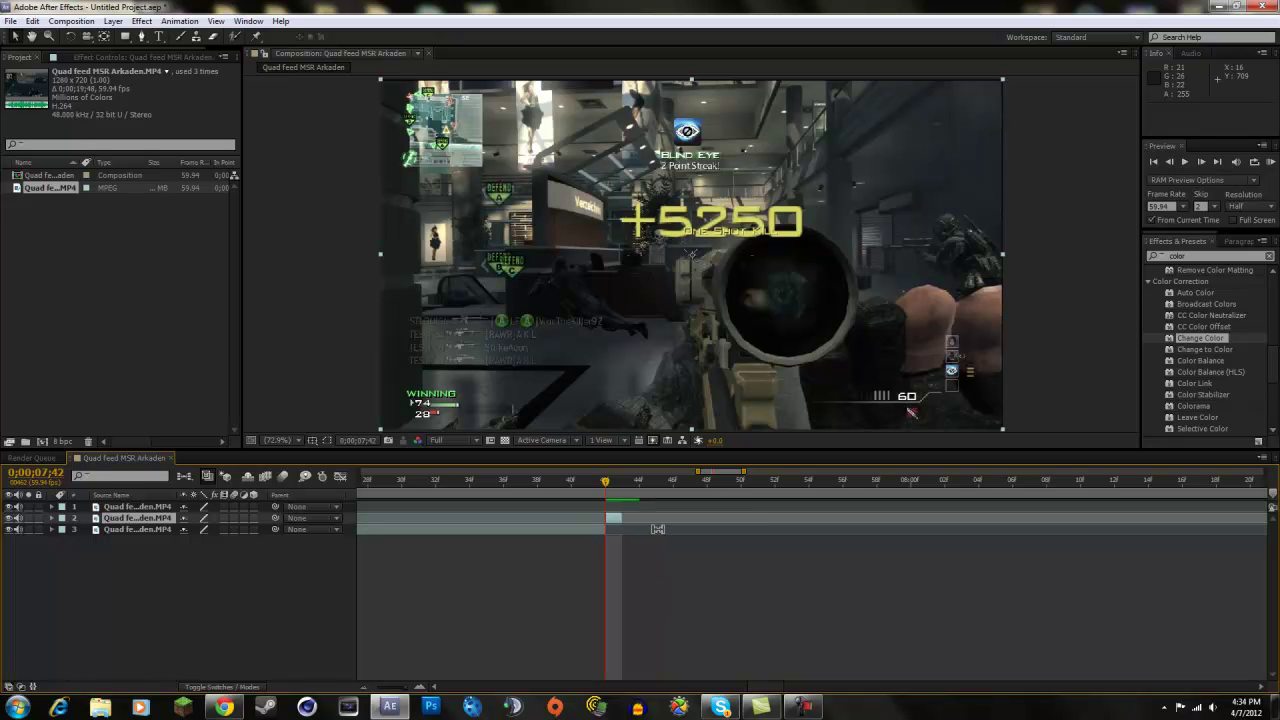
# - Apply Freeze Frame to the single-frame layer at 0;00;07;42
pyautogui.scroll(-3, 659, 532)
pyautogui.scroll(1, 658, 525)
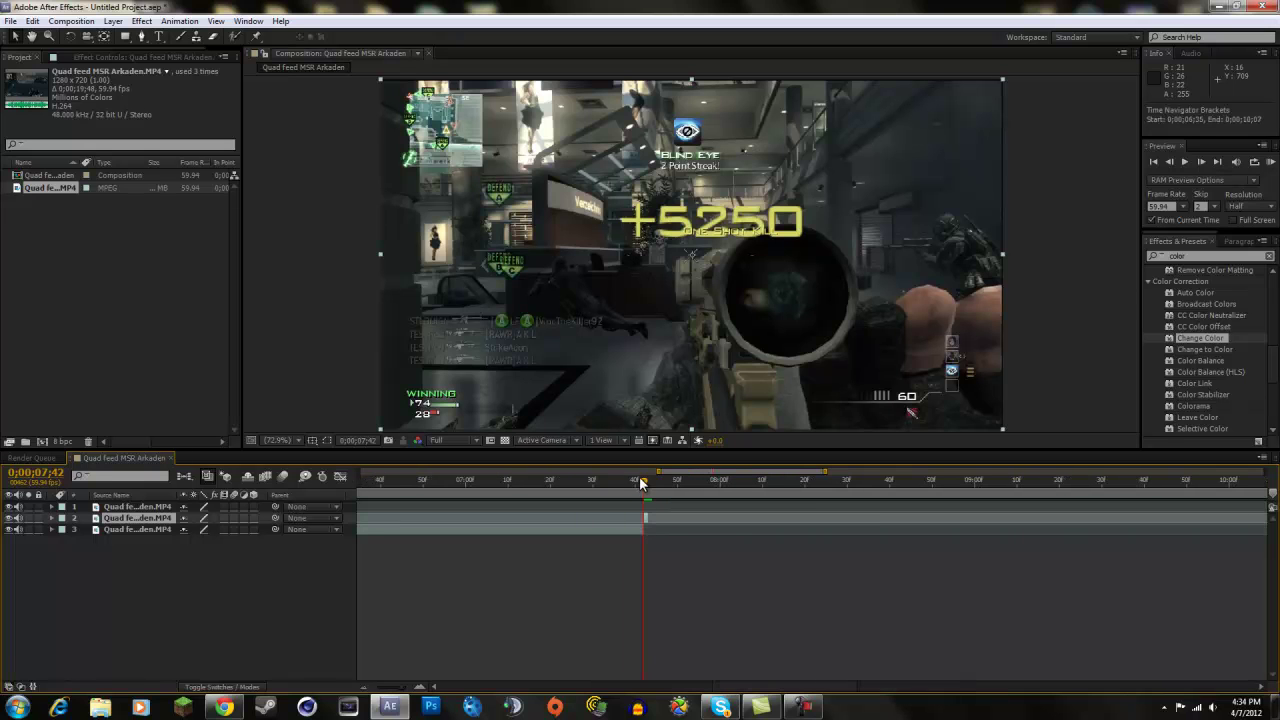
pyautogui.scroll(2, 647, 493)
pyautogui.moveTo(630, 482)
pyautogui.mouseDown()
pyautogui.moveTo(643, 486)
pyautogui.moveTo(631, 486)
pyautogui.mouseUp()
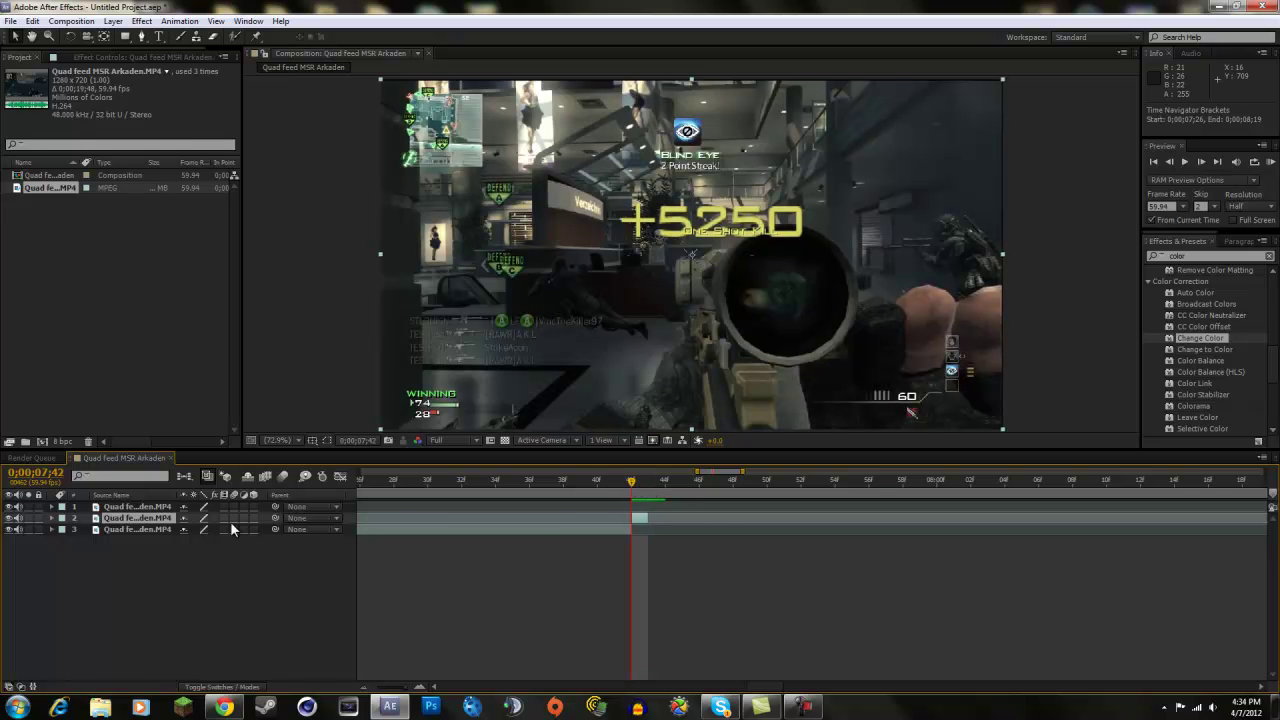
pyautogui.rightClick(137, 525)
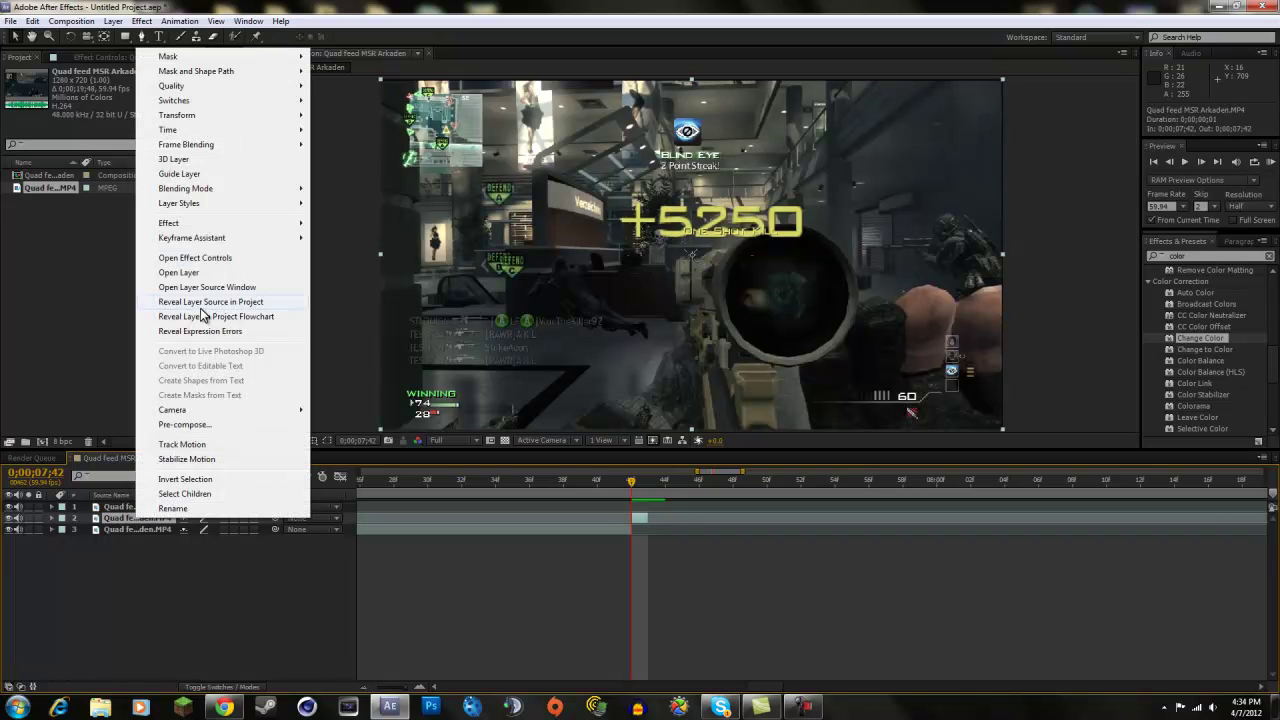
pyautogui.moveTo(188, 131)
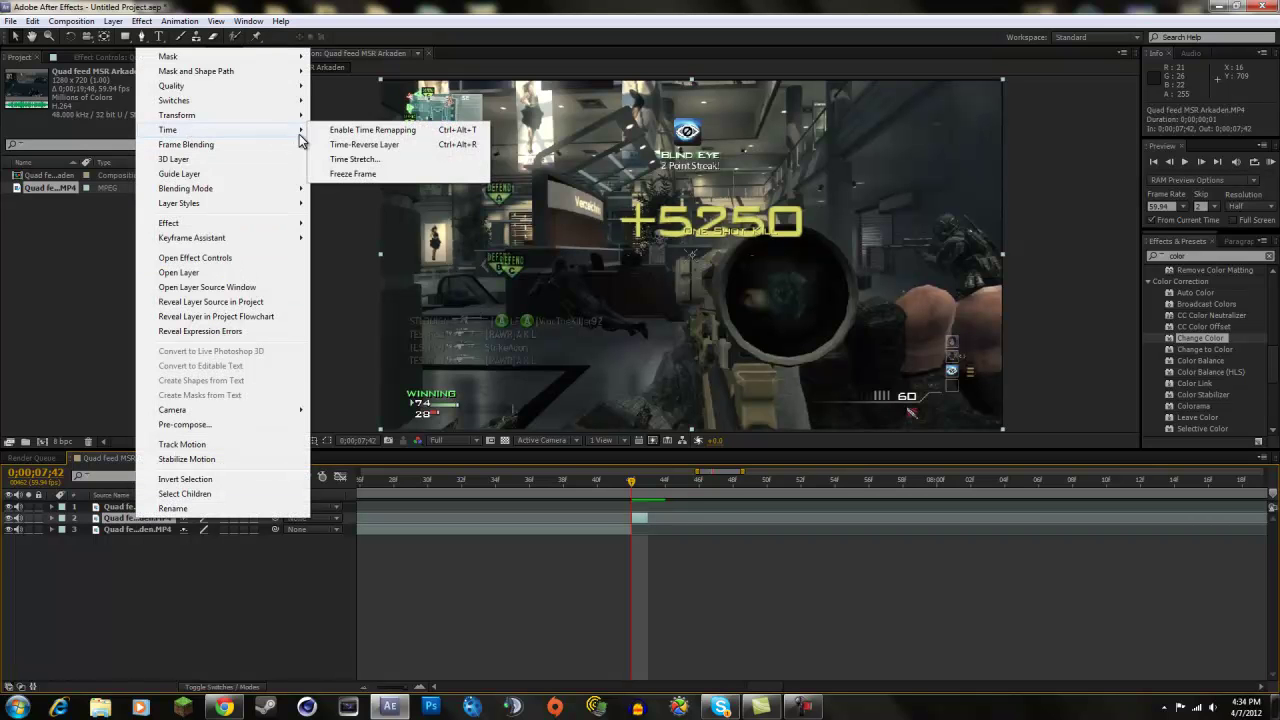
pyautogui.click(360, 173)
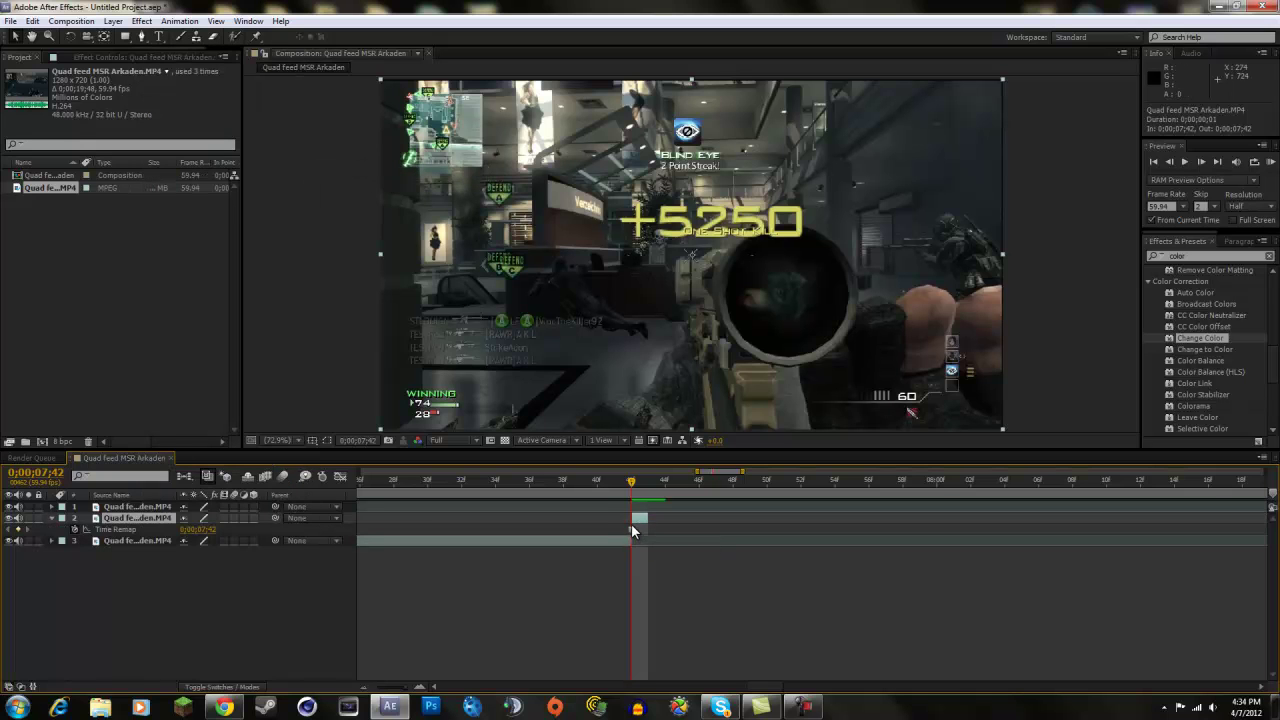
# - Extend the freeze-frame layer's end to about 0;00;09;09
pyautogui.moveTo(651, 521); pyautogui.dragTo(784, 520)
pyautogui.click(645, 484)
pyautogui.moveTo(645, 484); pyautogui.dragTo(766, 481)
pyautogui.press('=')
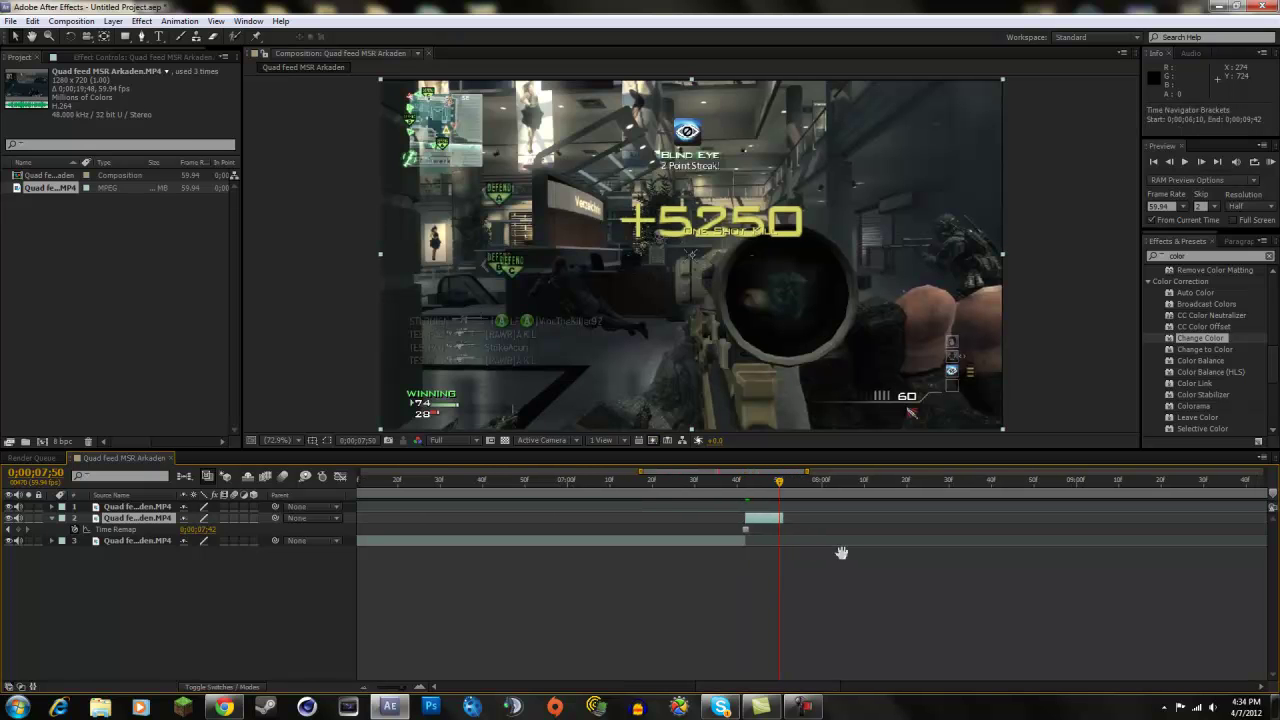
pyautogui.press('-')
pyautogui.press('-')
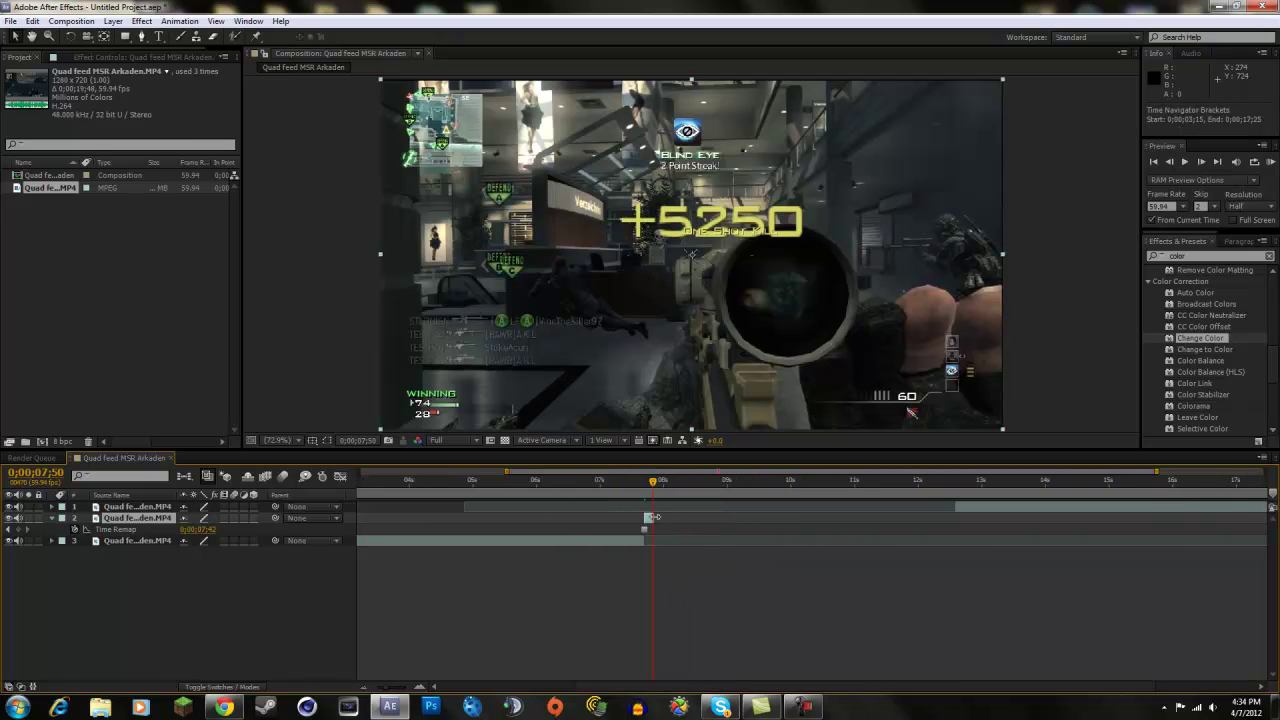
pyautogui.moveTo(651, 518); pyautogui.dragTo(736, 518)
pyautogui.moveTo(648, 485)
pyautogui.mouseDown()
pyautogui.moveTo(720, 485)
pyautogui.moveTo(663, 485)
pyautogui.mouseUp()
pyautogui.press('=')
pyautogui.scroll(-2, 878, 524)
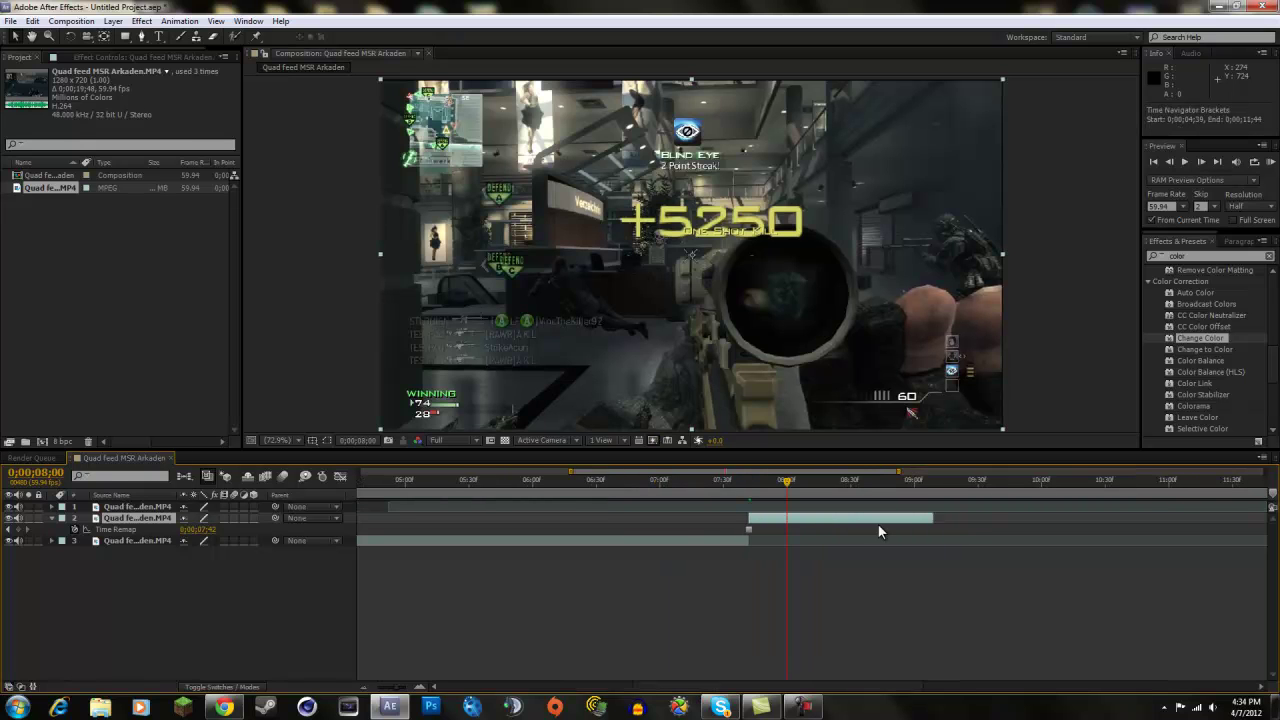
# - Shorten the freeze-frame layer so that it ends at 0;00;08;29
pyautogui.moveTo(909, 538); pyautogui.dragTo(788, 535)
pyautogui.press('=')
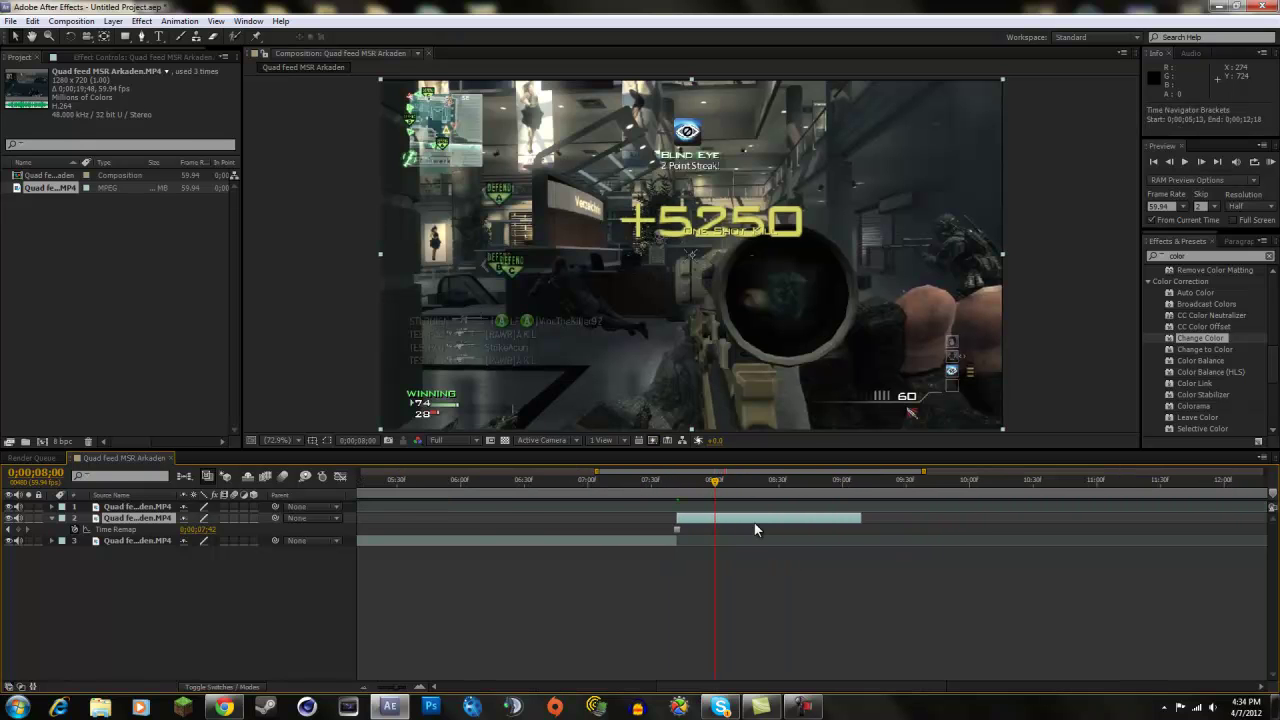
pyautogui.moveTo(865, 520); pyautogui.dragTo(746, 520)
pyautogui.press('-')
pyautogui.moveTo(697, 483); pyautogui.dragTo(740, 523)
pyautogui.press('=')
pyautogui.press('-')
pyautogui.press('-')
pyautogui.press('-')
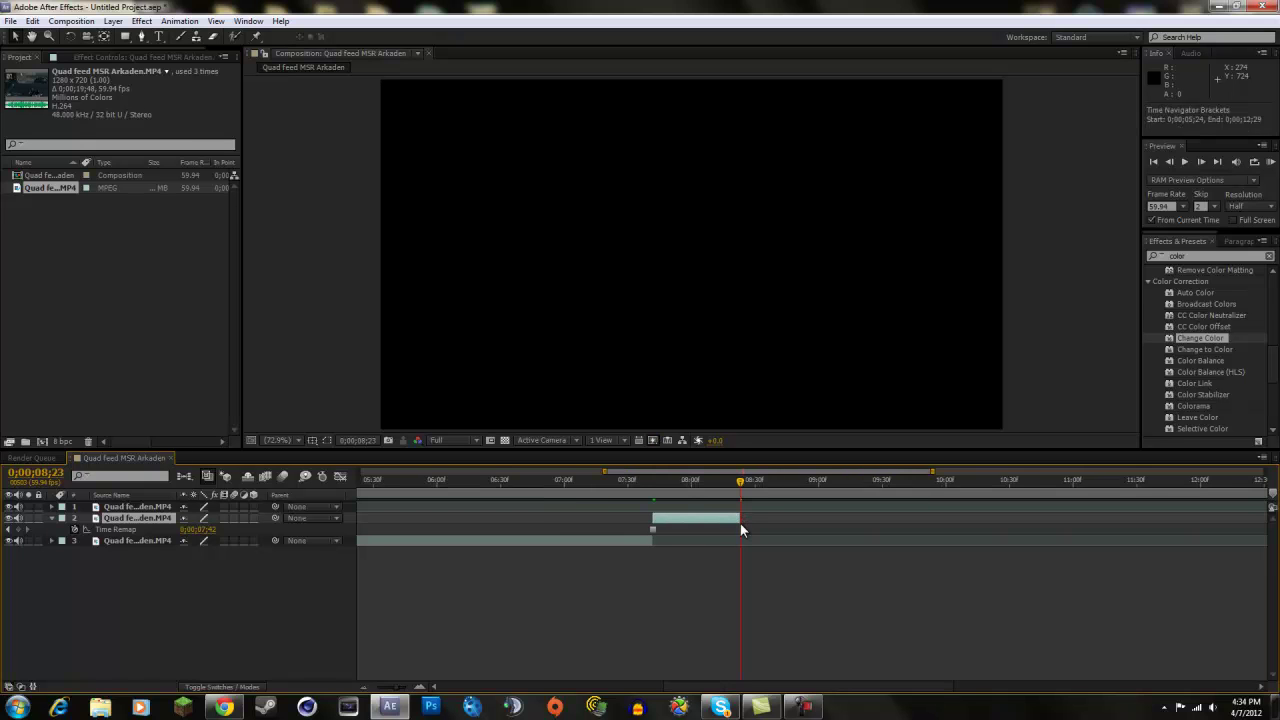
pyautogui.press('=')
pyautogui.press('=')
pyautogui.press('=')
pyautogui.moveTo(777, 522)
pyautogui.mouseDown()
pyautogui.moveTo(813, 521)
pyautogui.moveTo(802, 523)
pyautogui.mouseUp()
pyautogui.click(802, 484)
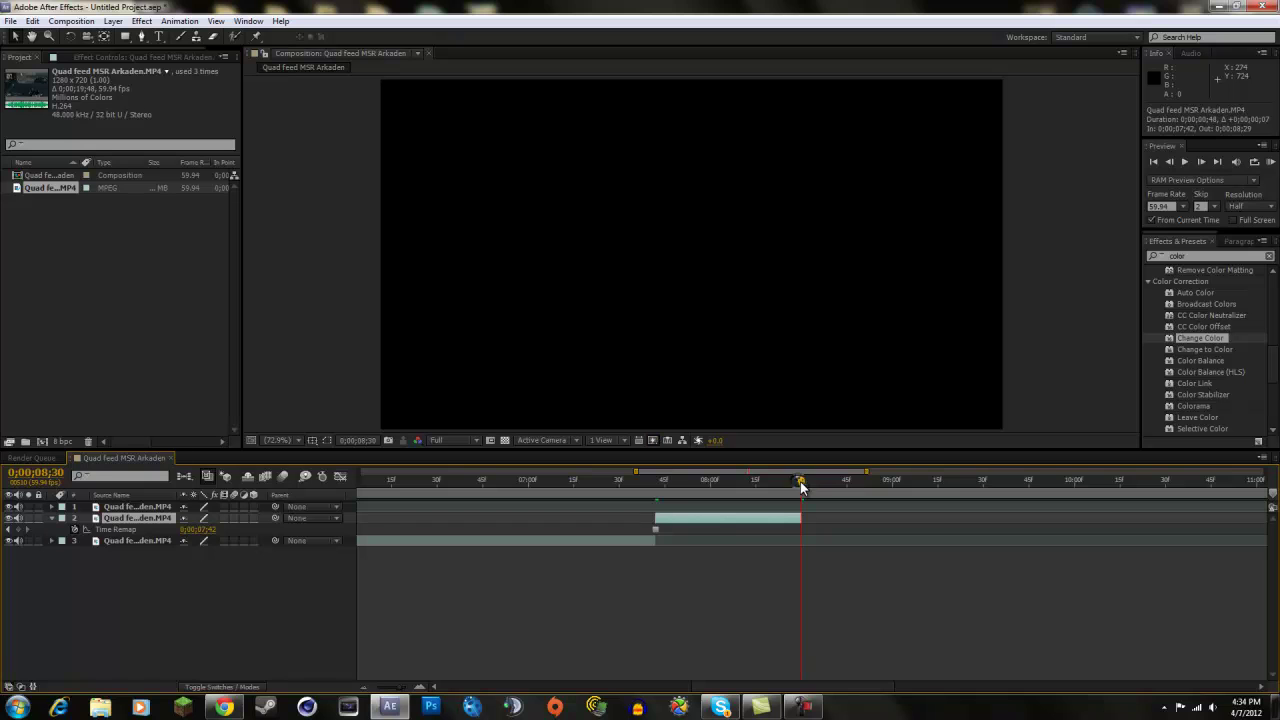
# - Move the second part of the clip earlier so it starts at about 0;00;09;30, leaving a gap after the freeze frame
pyautogui.press('-')
pyautogui.press('-')
pyautogui.moveTo(740, 481); pyautogui.dragTo(732, 485)
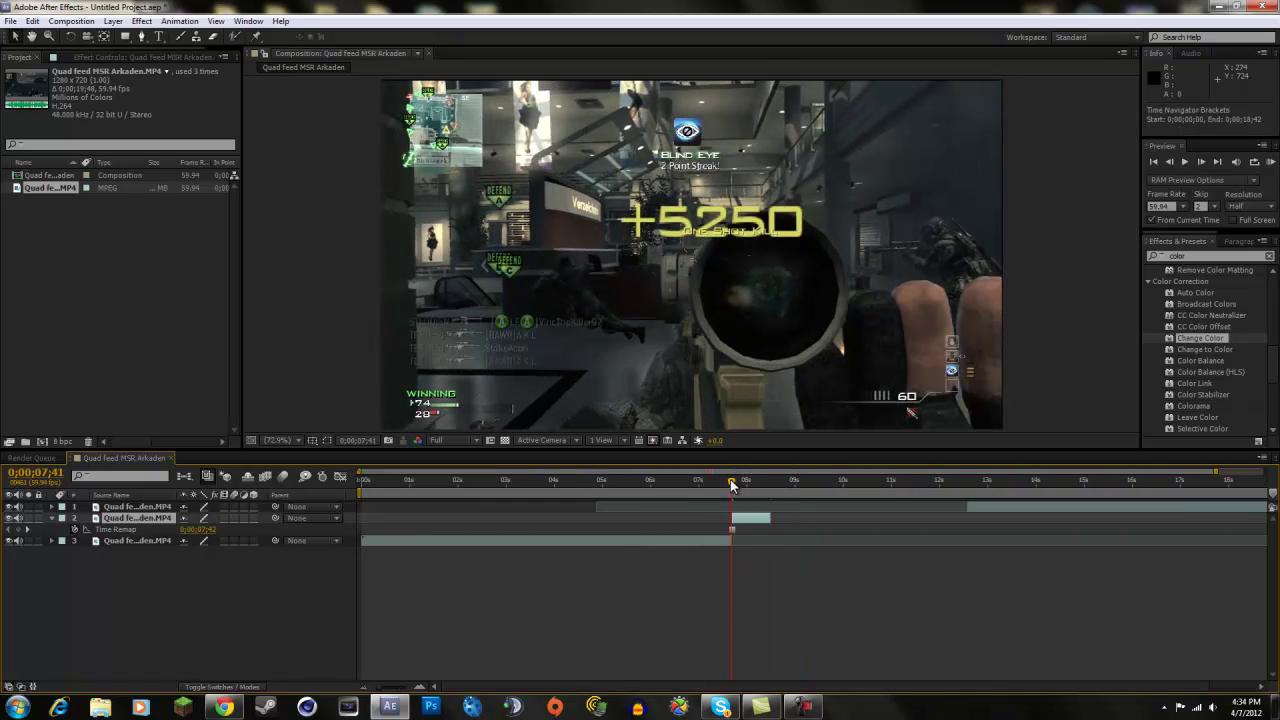
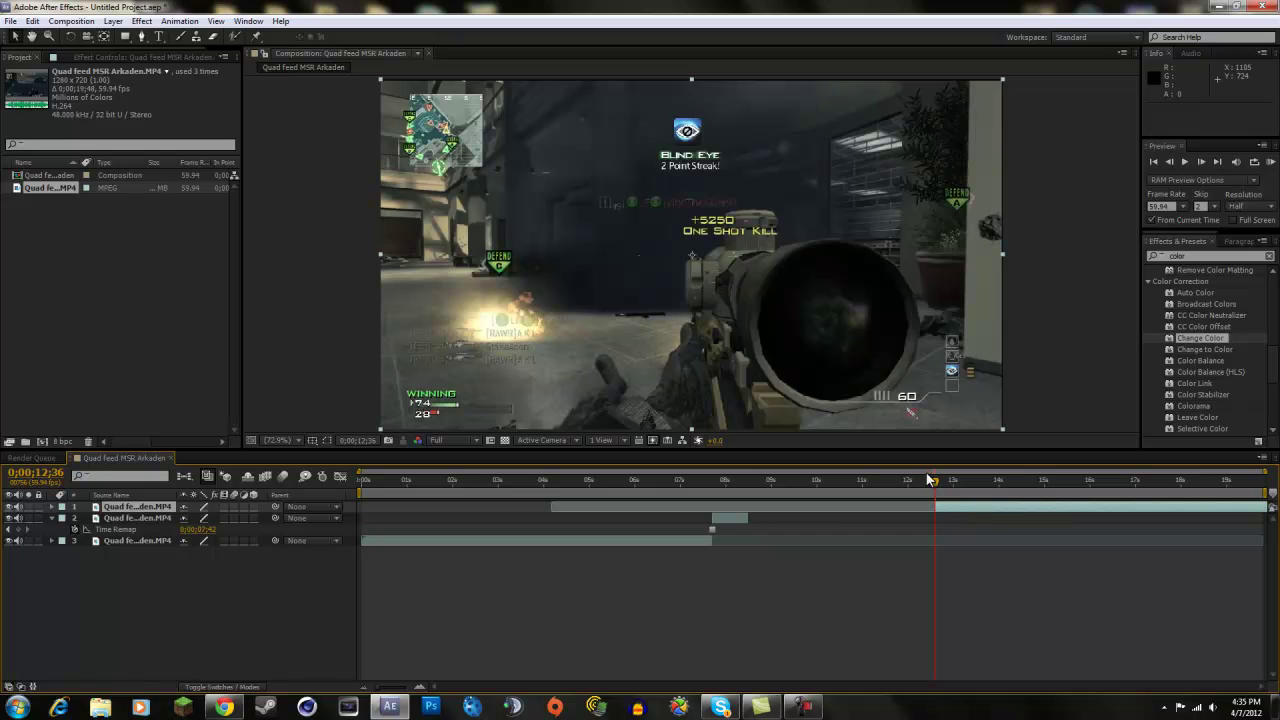
pyautogui.click(935, 482)
pyautogui.moveTo(935, 487); pyautogui.dragTo(737, 480)
pyautogui.moveTo(951, 512); pyautogui.dragTo(712, 478)
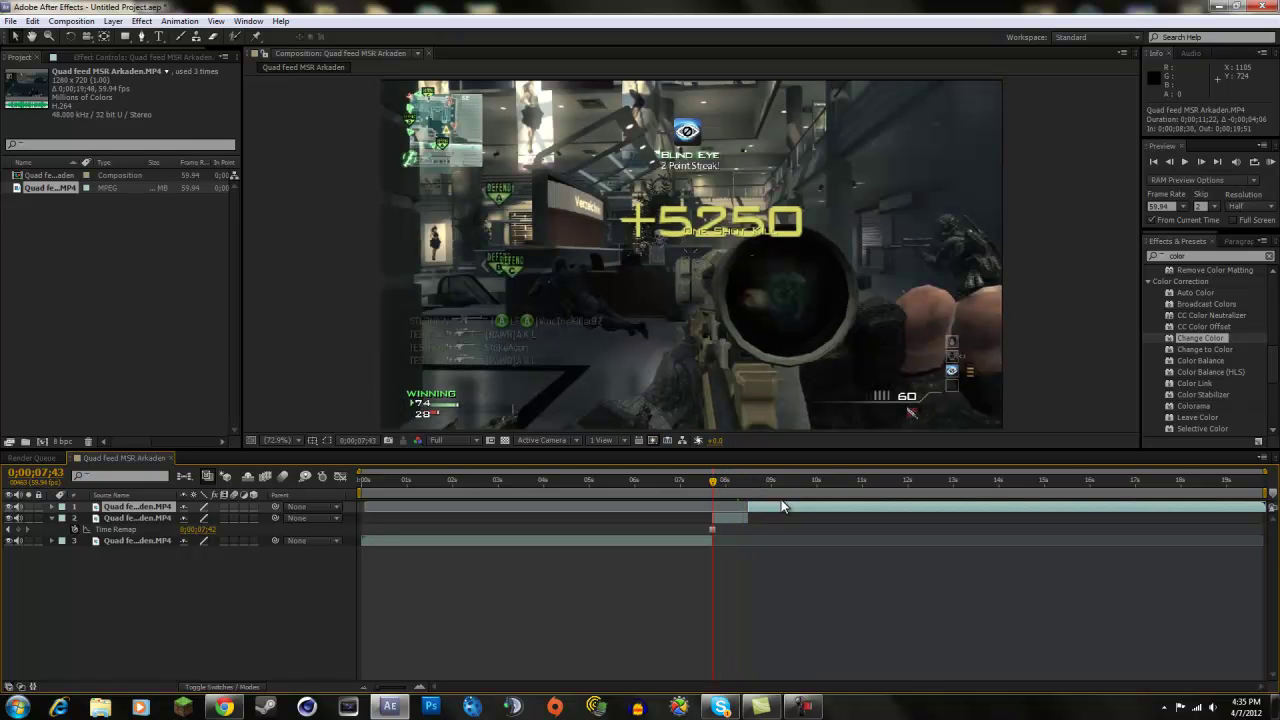
pyautogui.moveTo(780, 511); pyautogui.dragTo(822, 506)
# - Rename the freeze-frame layer as "Gun mask"
pyautogui.click(720, 516)
pyautogui.click(710, 485)
pyautogui.moveTo(710, 485); pyautogui.dragTo(718, 482)
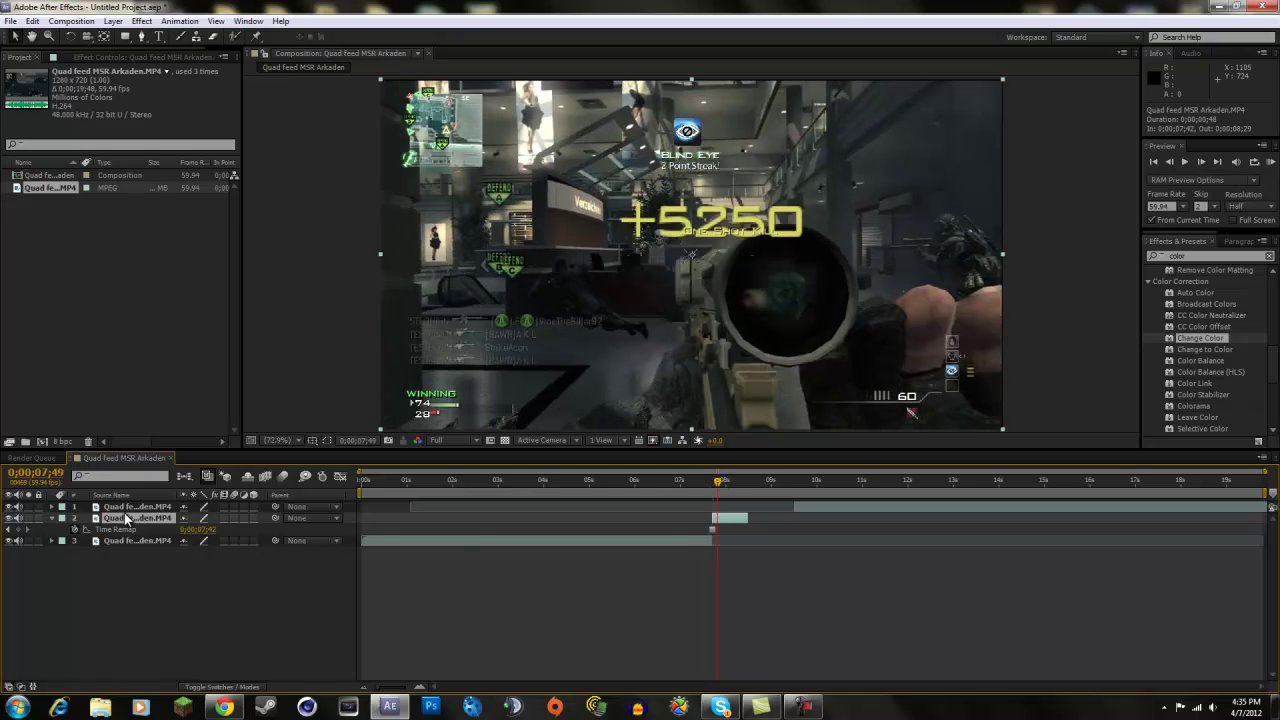
pyautogui.press('Return')
pyautogui.write('Gun mask')
pyautogui.click(313, 602)
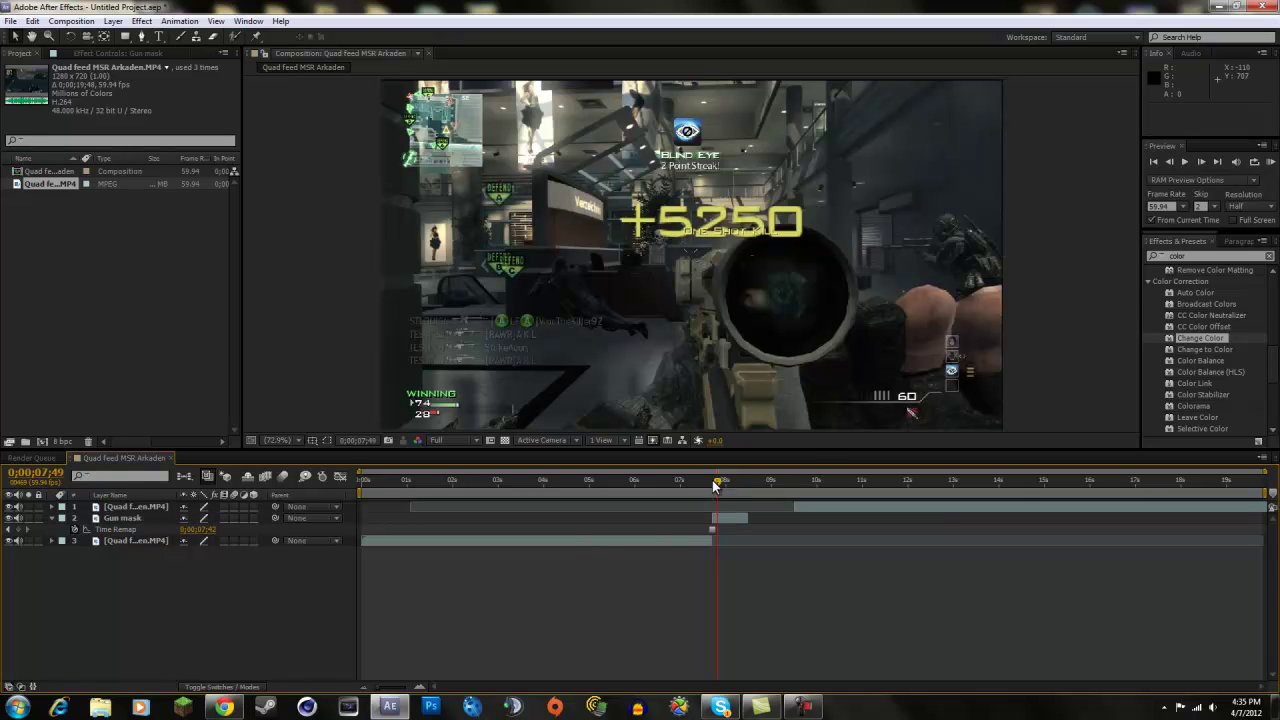
# - Duplicate the Gun mask layer
pyautogui.moveTo(718, 484)
pyautogui.mouseDown()
pyautogui.moveTo(733, 484)
pyautogui.moveTo(719, 479)
pyautogui.mouseUp()
pyautogui.click(731, 519)
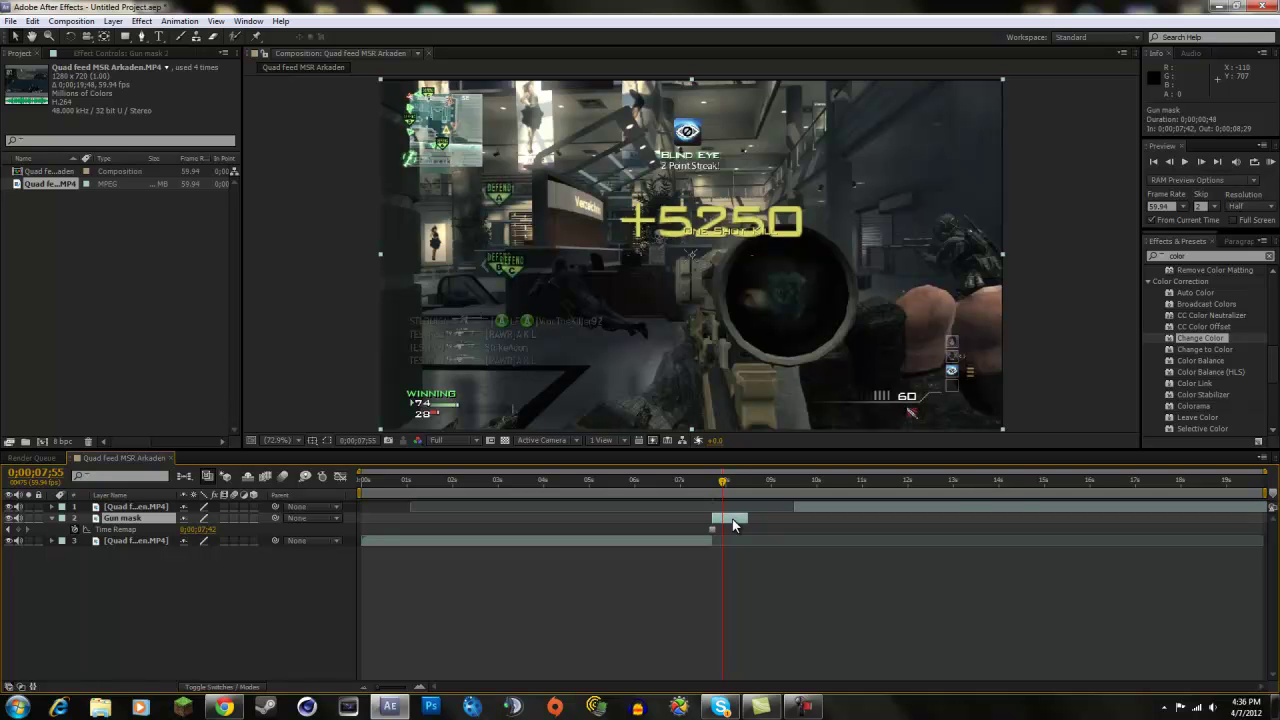
pyautogui.hotkey('ctrl', 'd')
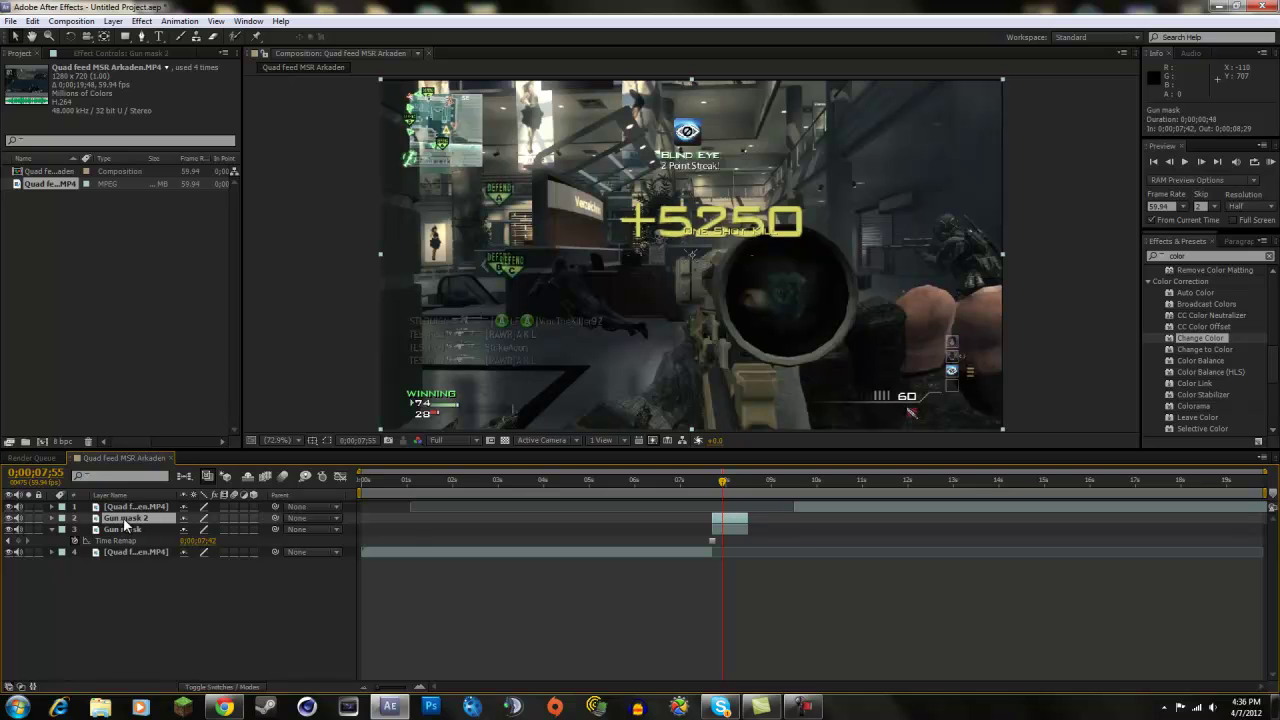
# - Rename the duplicated Gun mask layer as "BG 1"
pyautogui.press('Return')
pyautogui.write('BG 1')
pyautogui.click(248, 591)
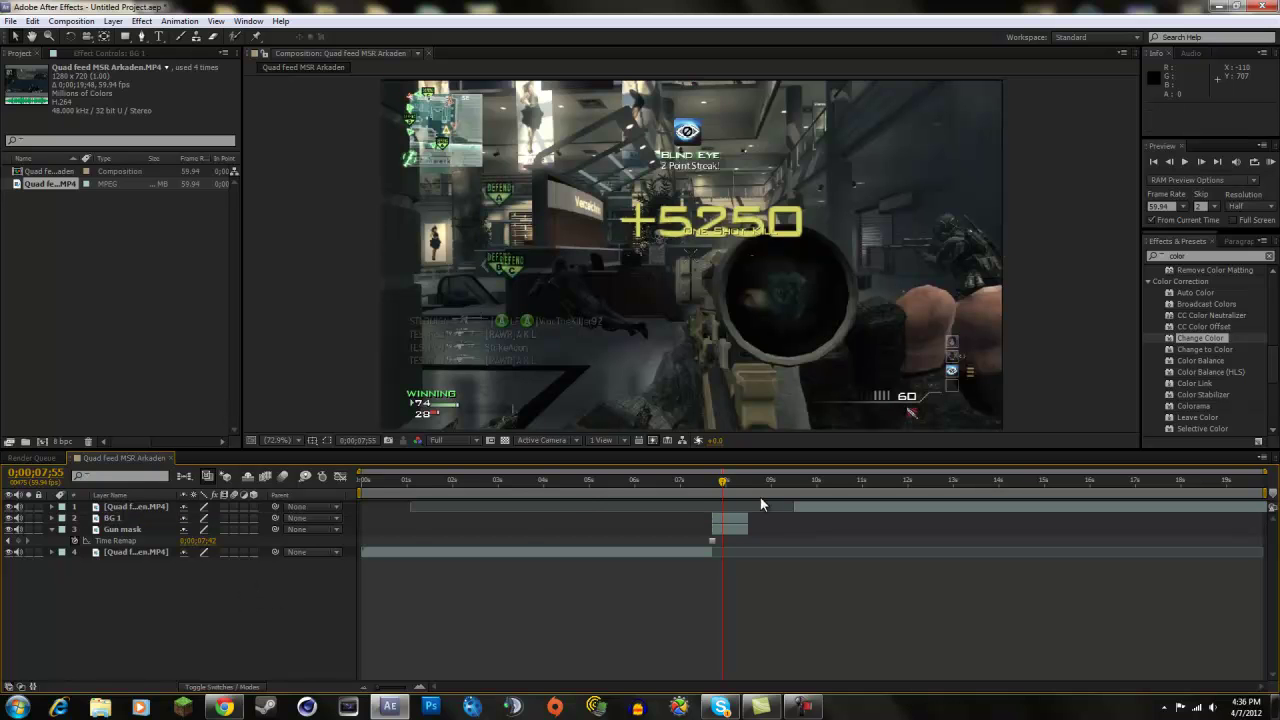
# - Split the second part of the clip at 0;00;09;31, one frame after its start
pyautogui.moveTo(725, 485); pyautogui.dragTo(794, 486)
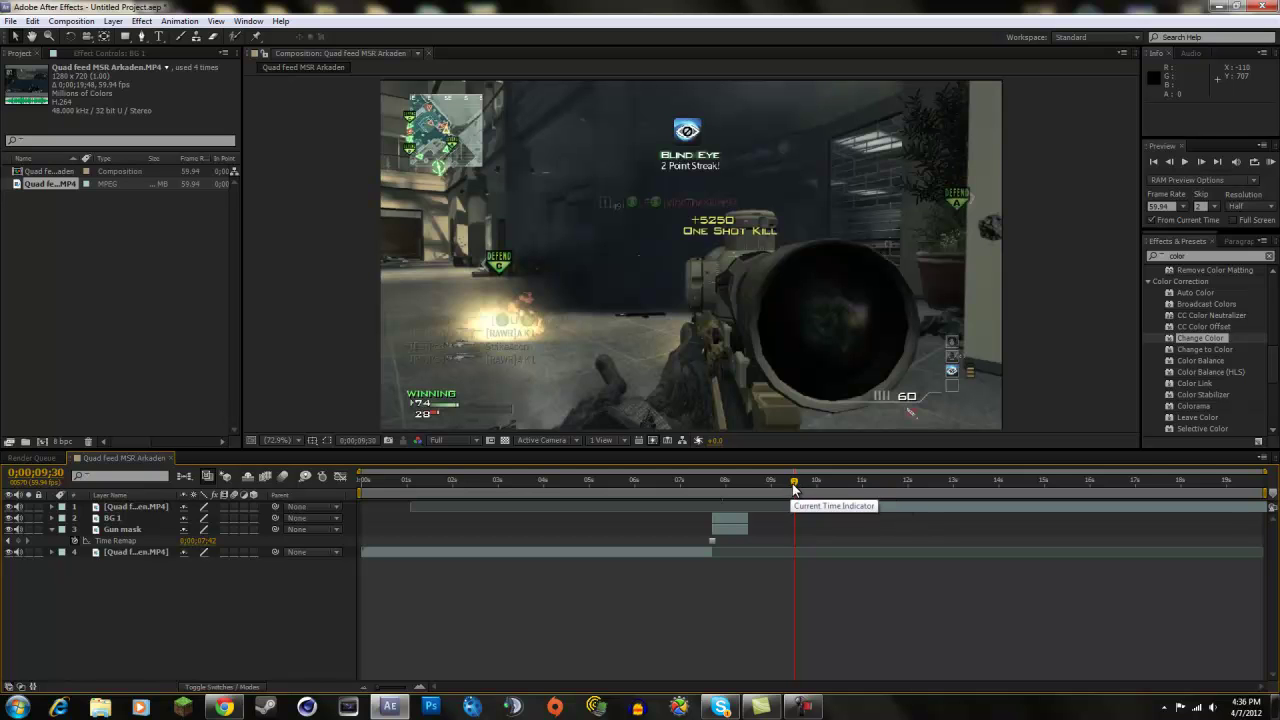
pyautogui.click(794, 483)
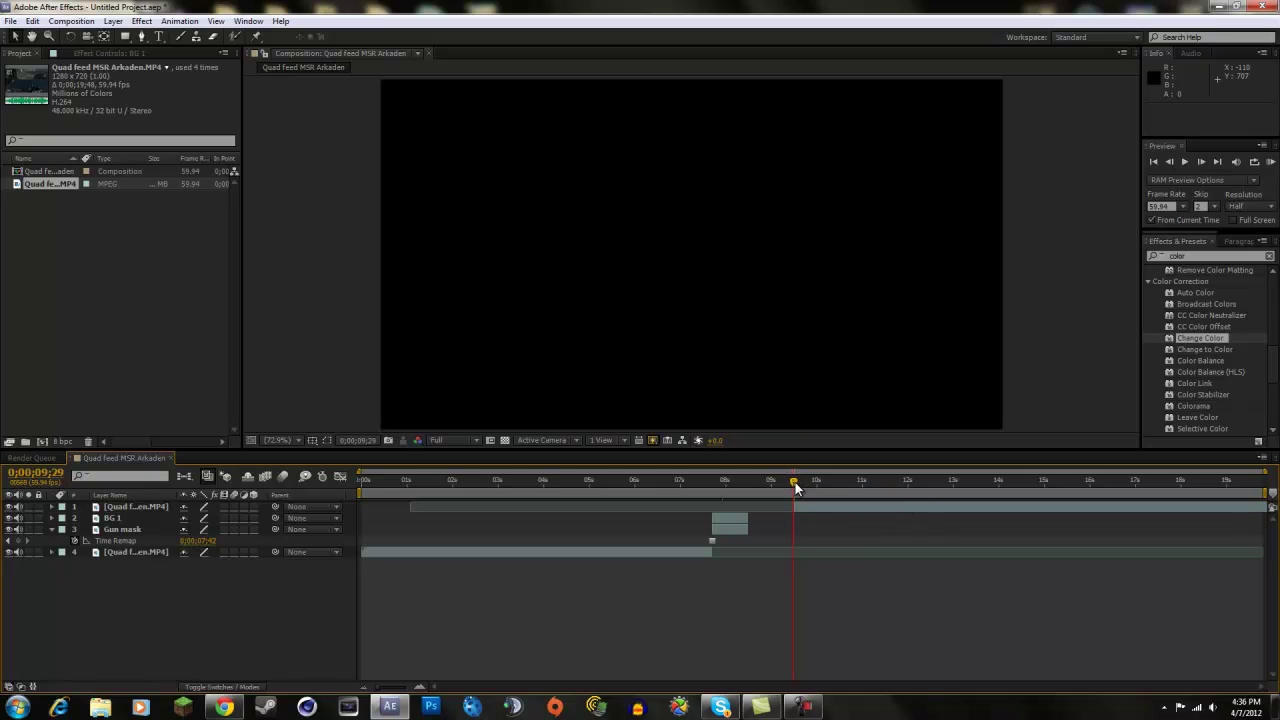
pyautogui.moveTo(795, 483); pyautogui.dragTo(795, 479)
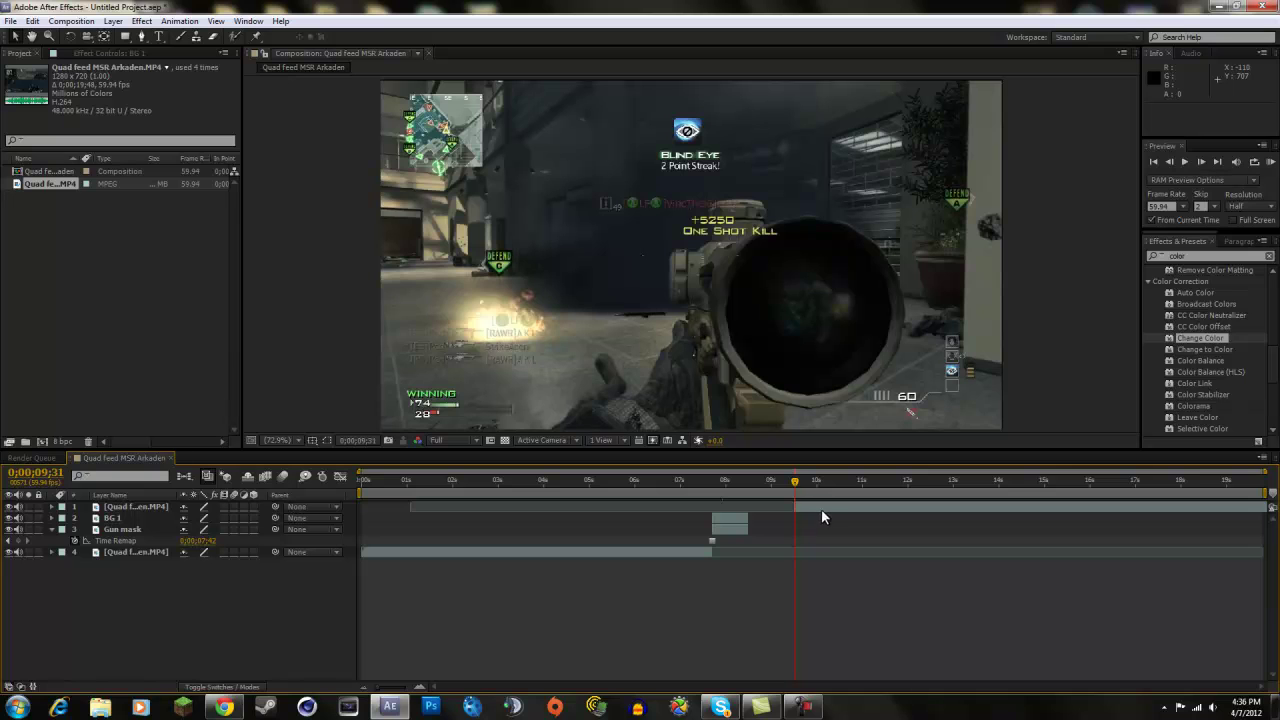
pyautogui.scroll(8, 804, 503)
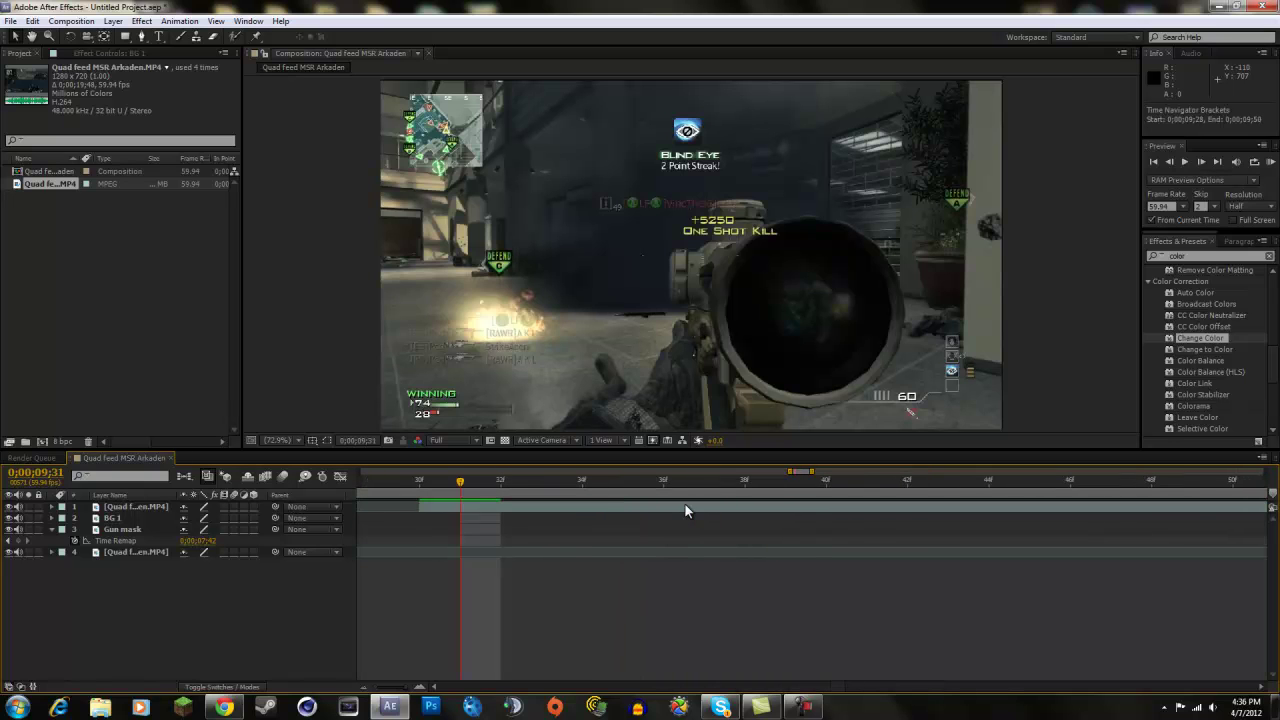
pyautogui.press('-')
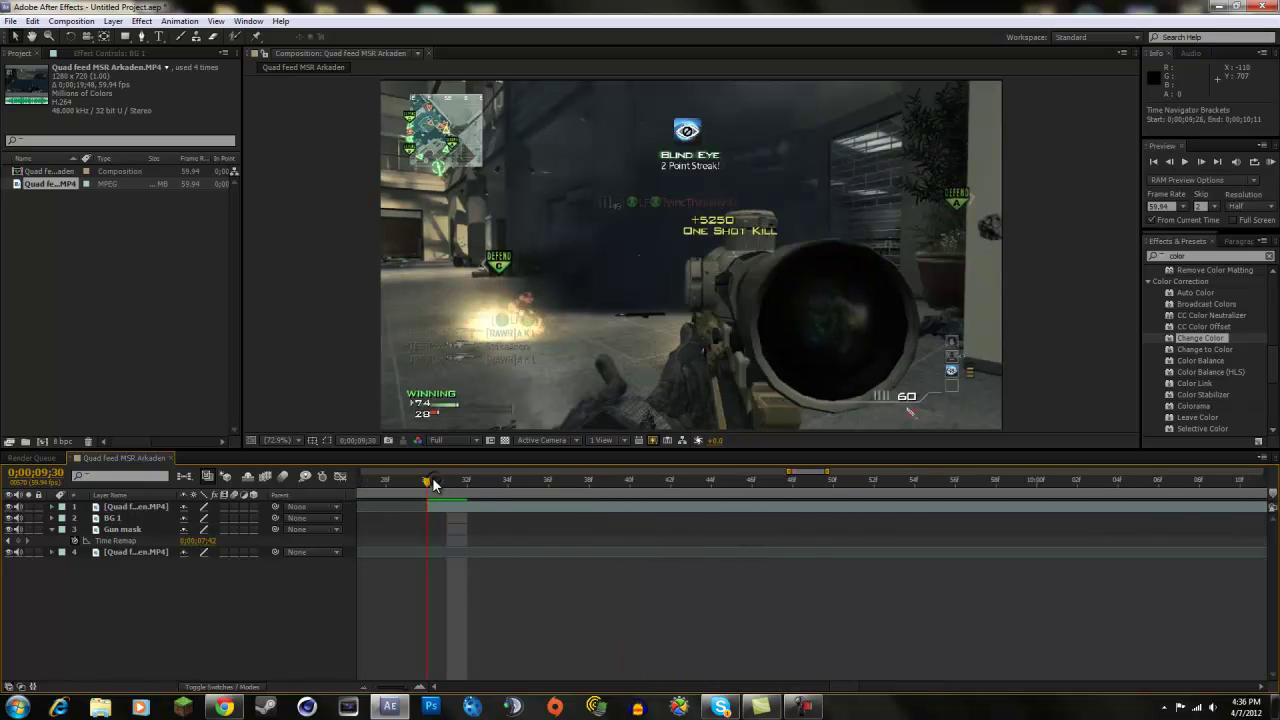
pyautogui.click(446, 482)
pyautogui.rightClick(450, 505)
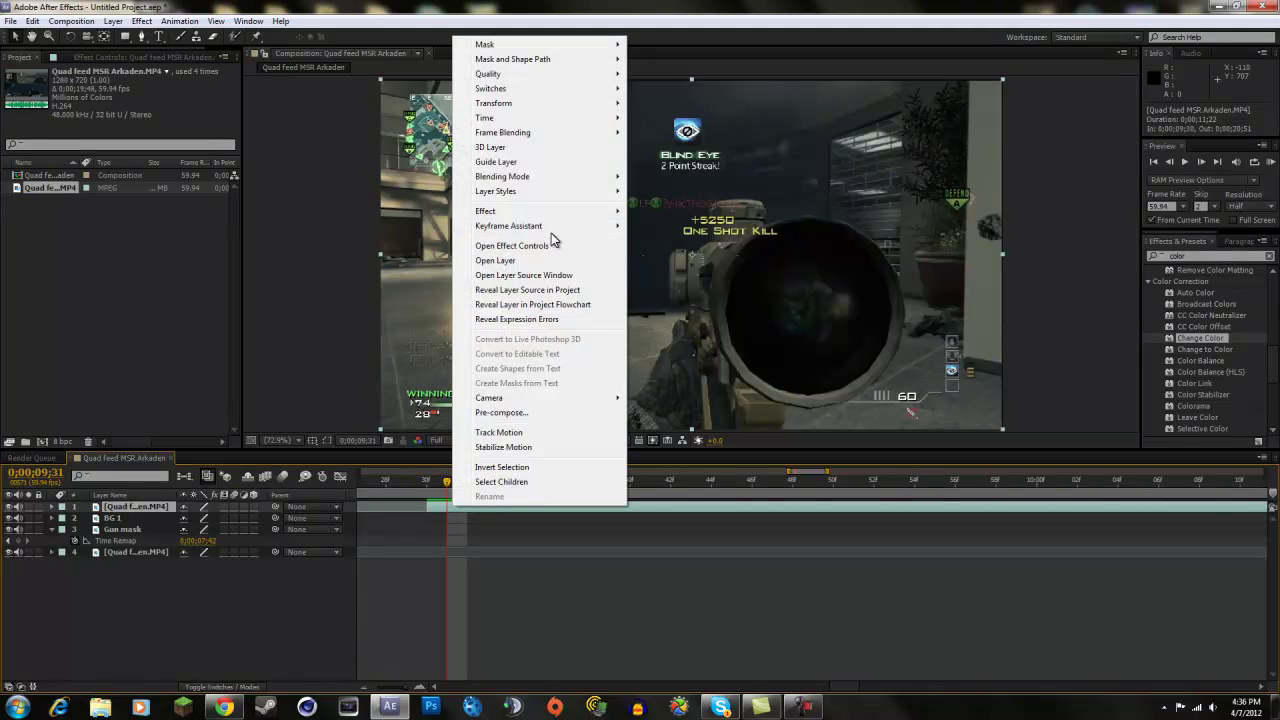
pyautogui.click(417, 485)
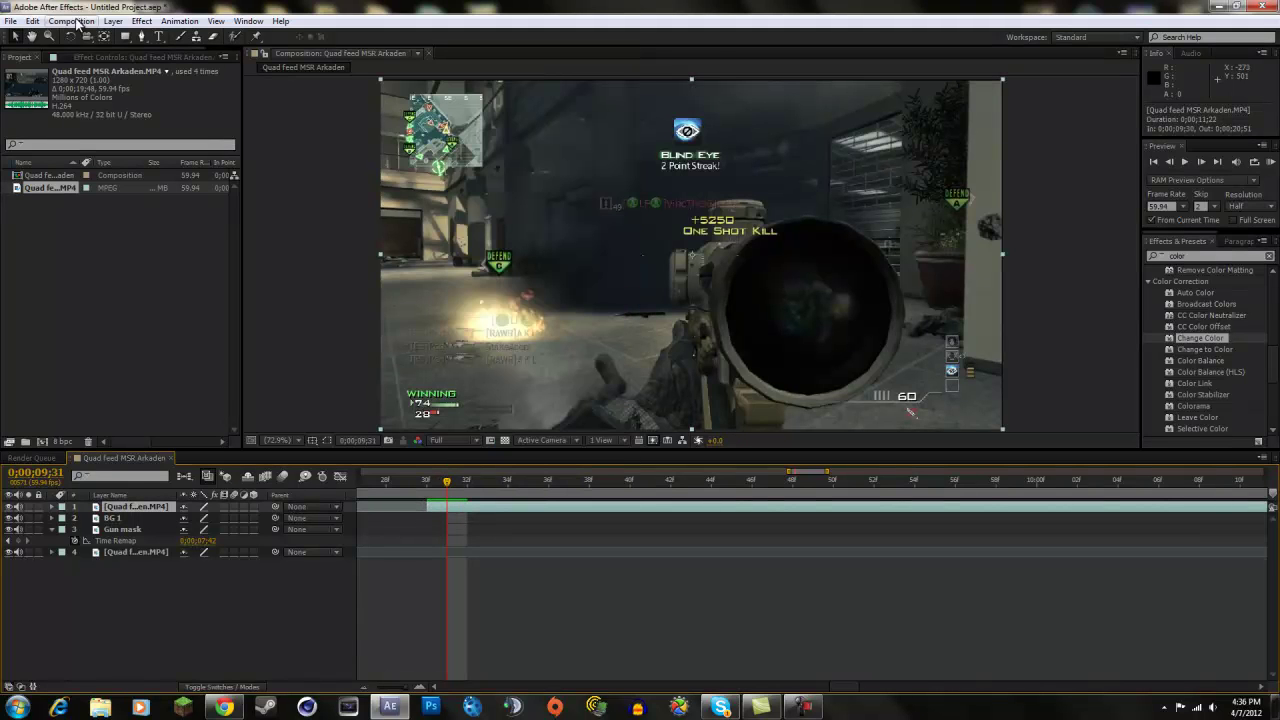
pyautogui.click(33, 21)
pyautogui.click(90, 181)
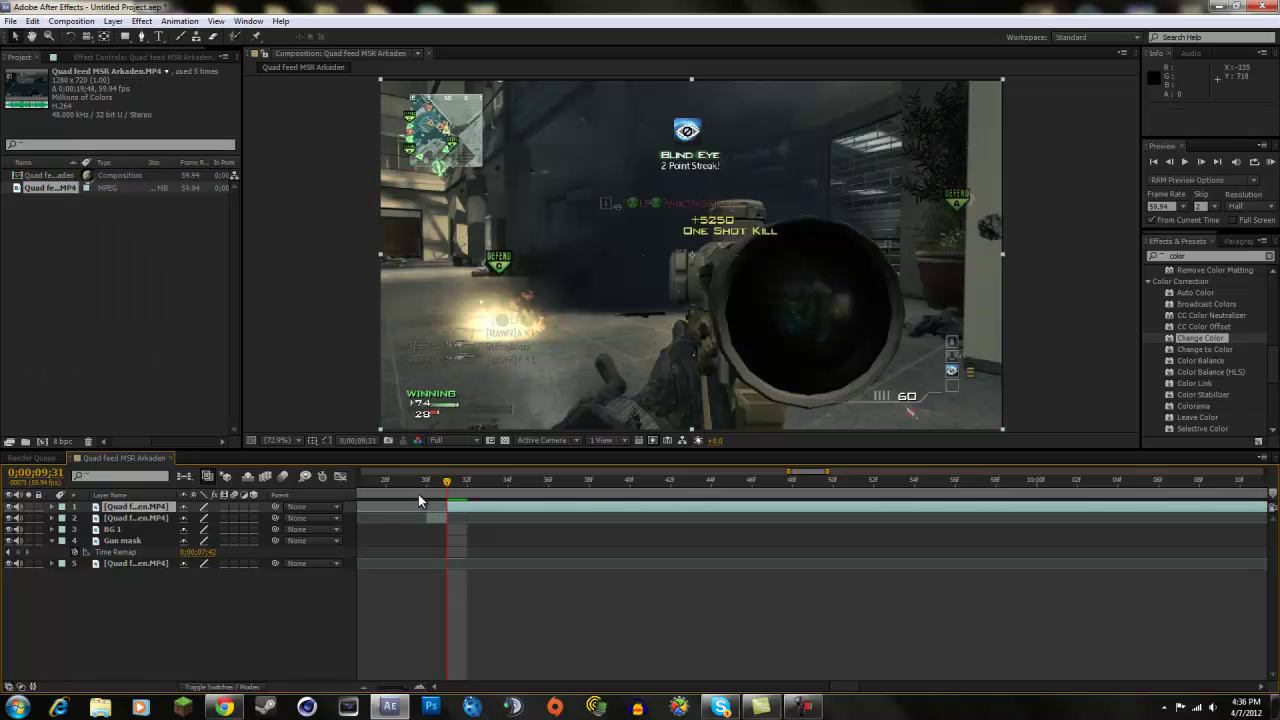
# - Freeze the one-frame piece split off at the start of the second clip
pyautogui.moveTo(447, 485); pyautogui.dragTo(560, 506)
pyautogui.rightClick(436, 519)
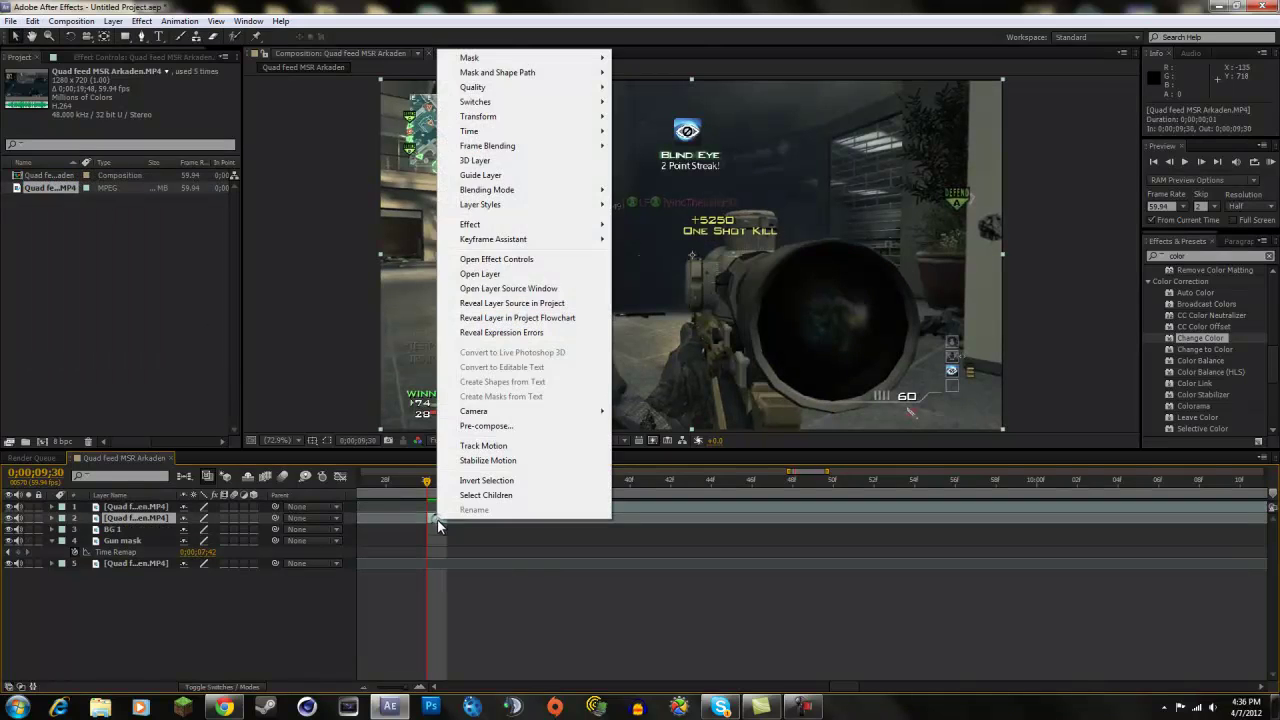
pyautogui.moveTo(483, 133)
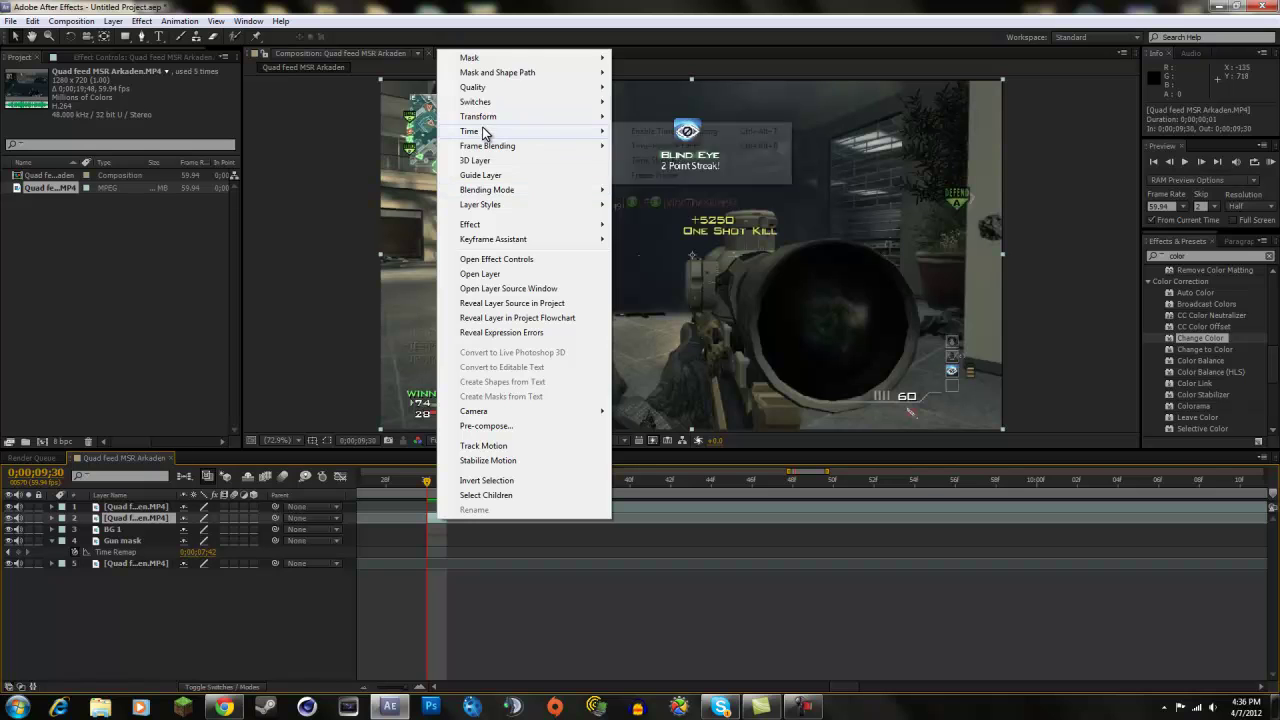
pyautogui.click(662, 131)
# - Move and extend the new freeze-frame layer to span 0;00;07;42 to 0;00;08;29, matching the Gun mask layer
pyautogui.moveTo(447, 520); pyautogui.dragTo(514, 520)
pyautogui.scroll(-3, 514, 520)
pyautogui.moveTo(436, 543); pyautogui.dragTo(469, 535)
pyautogui.scroll(3, 438, 540)
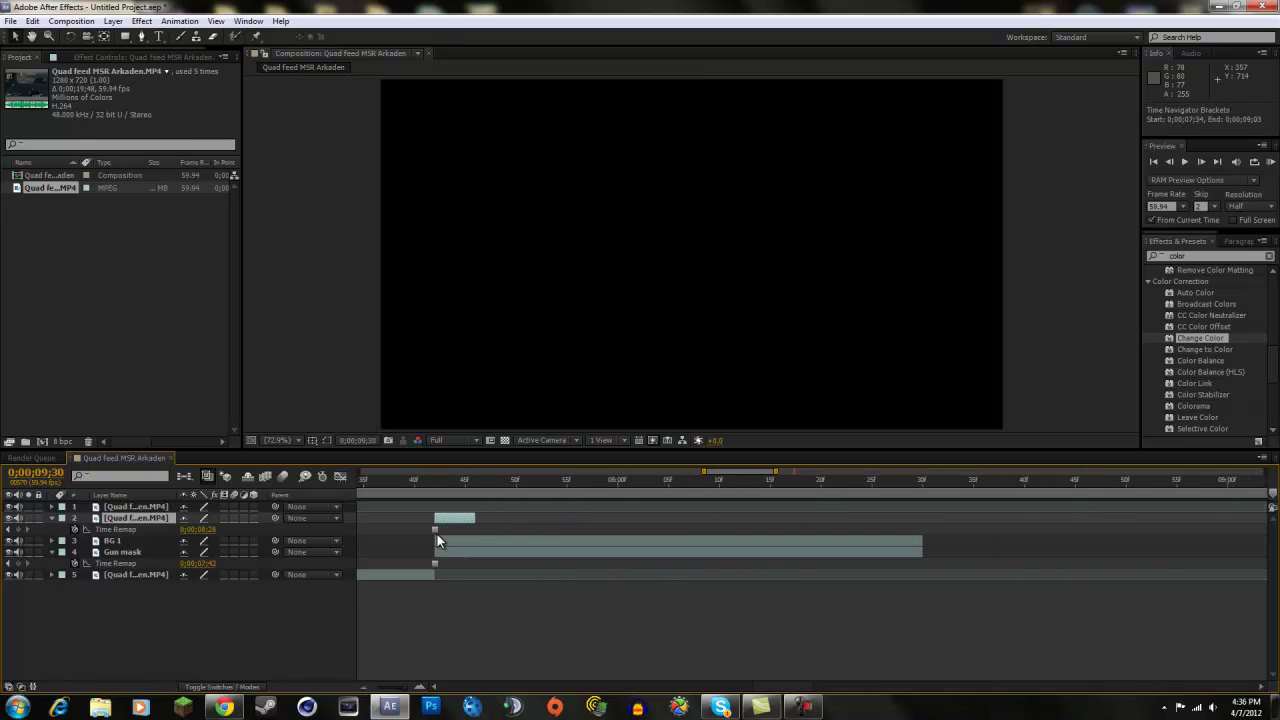
pyautogui.moveTo(481, 519); pyautogui.dragTo(922, 519)
pyautogui.scroll(-5, 947, 547)
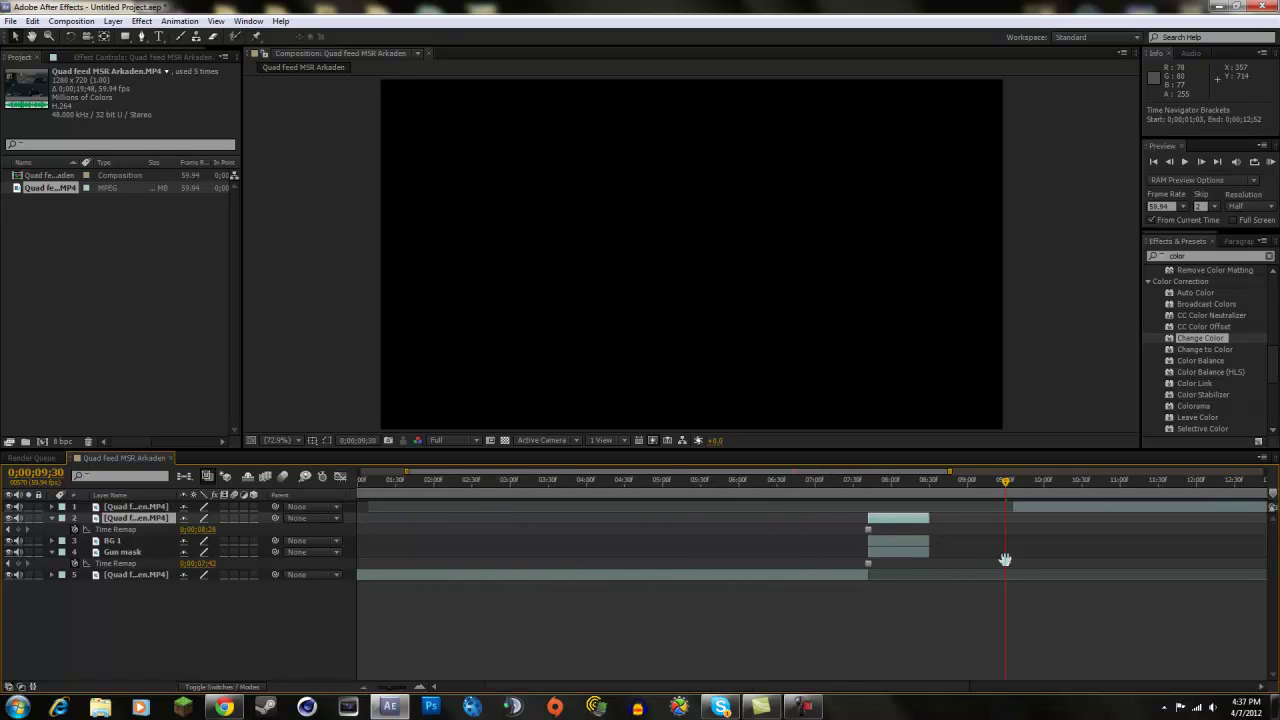
# - Rename the new freeze-frame layer above BG 1 as "BG 2"
pyautogui.moveTo(650, 476); pyautogui.dragTo(647, 480)
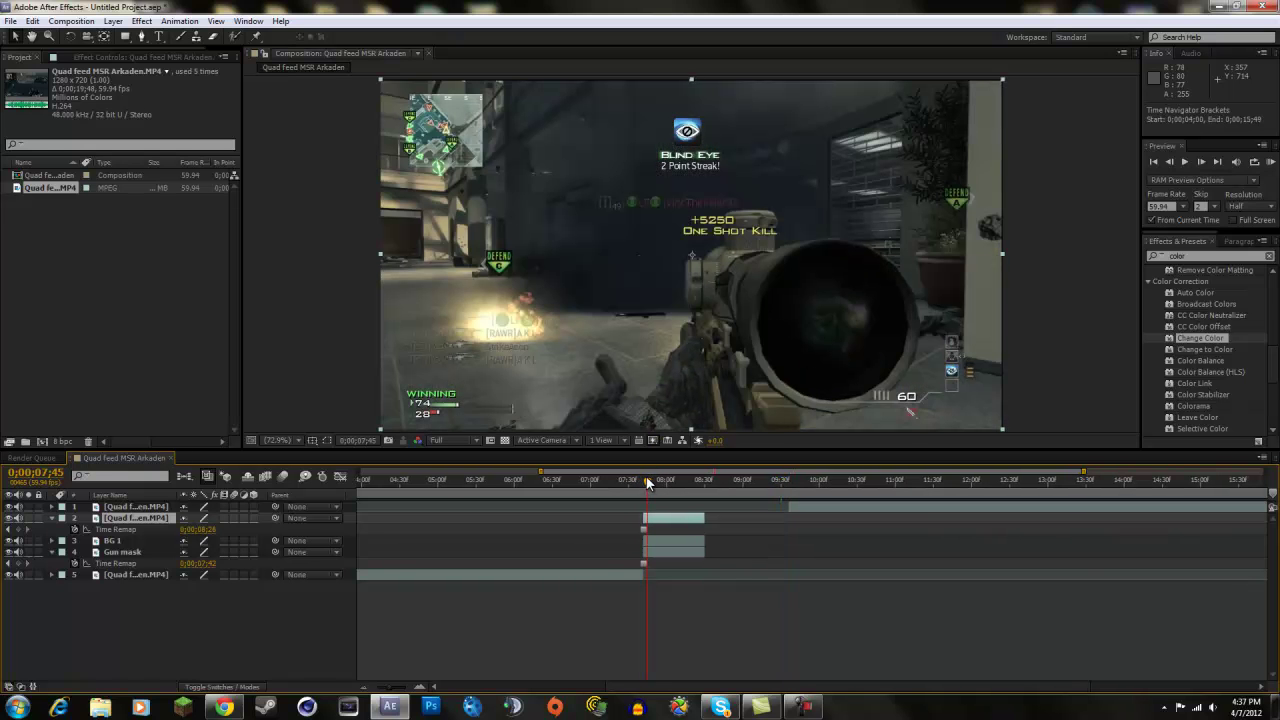
pyautogui.click(112, 552)
pyautogui.click(116, 543)
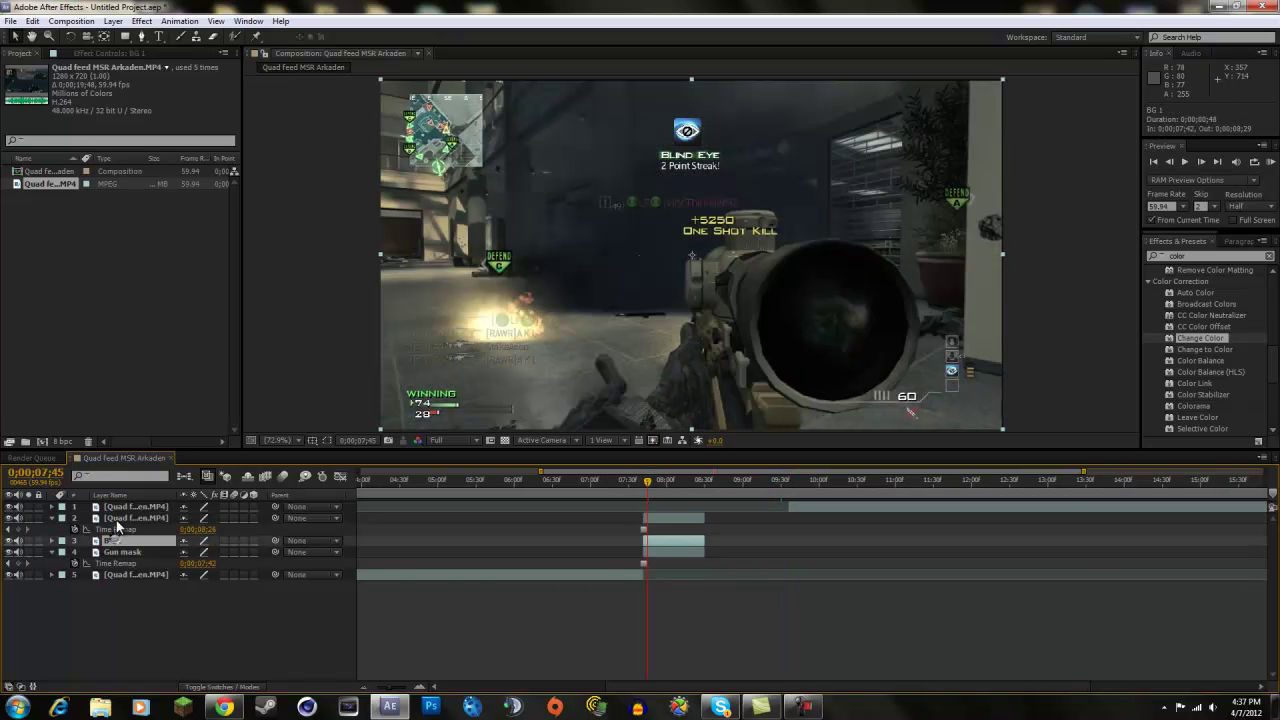
pyautogui.click(118, 518)
pyautogui.press('Return')
pyautogui.write('BG 2')
pyautogui.press('Return')
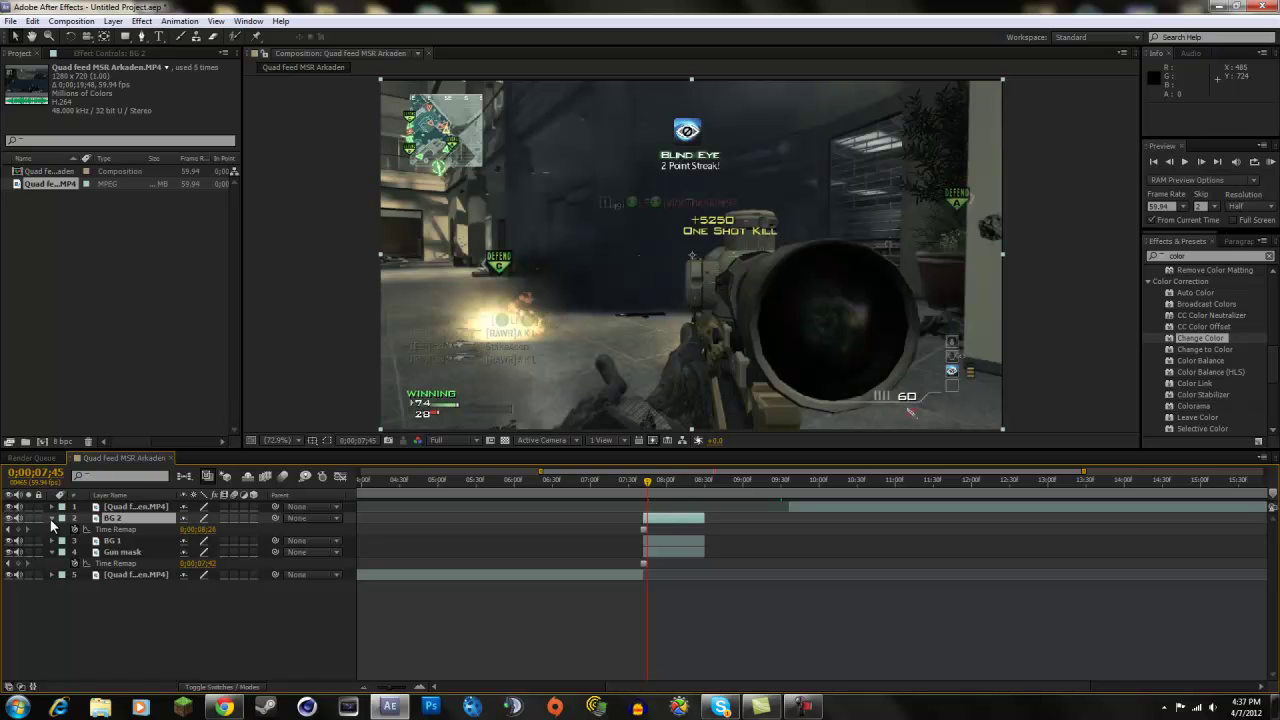
# - Try to set the BG 2 layer's opacity to 0% at 0;00;07;42
pyautogui.moveTo(651, 486)
pyautogui.mouseDown()
pyautogui.moveTo(694, 495)
pyautogui.moveTo(628, 500)
pyautogui.moveTo(641, 503)
pyautogui.mouseUp()
pyautogui.click(658, 521)
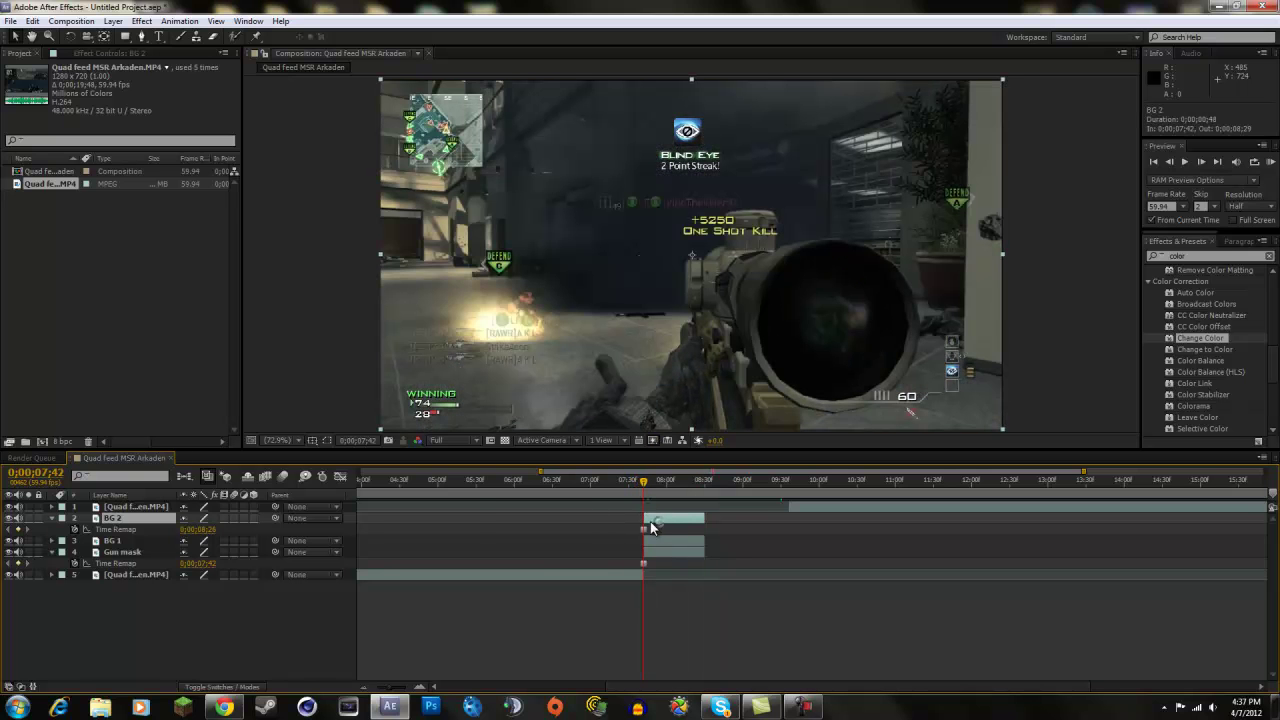
pyautogui.press('t')
pyautogui.press('t')
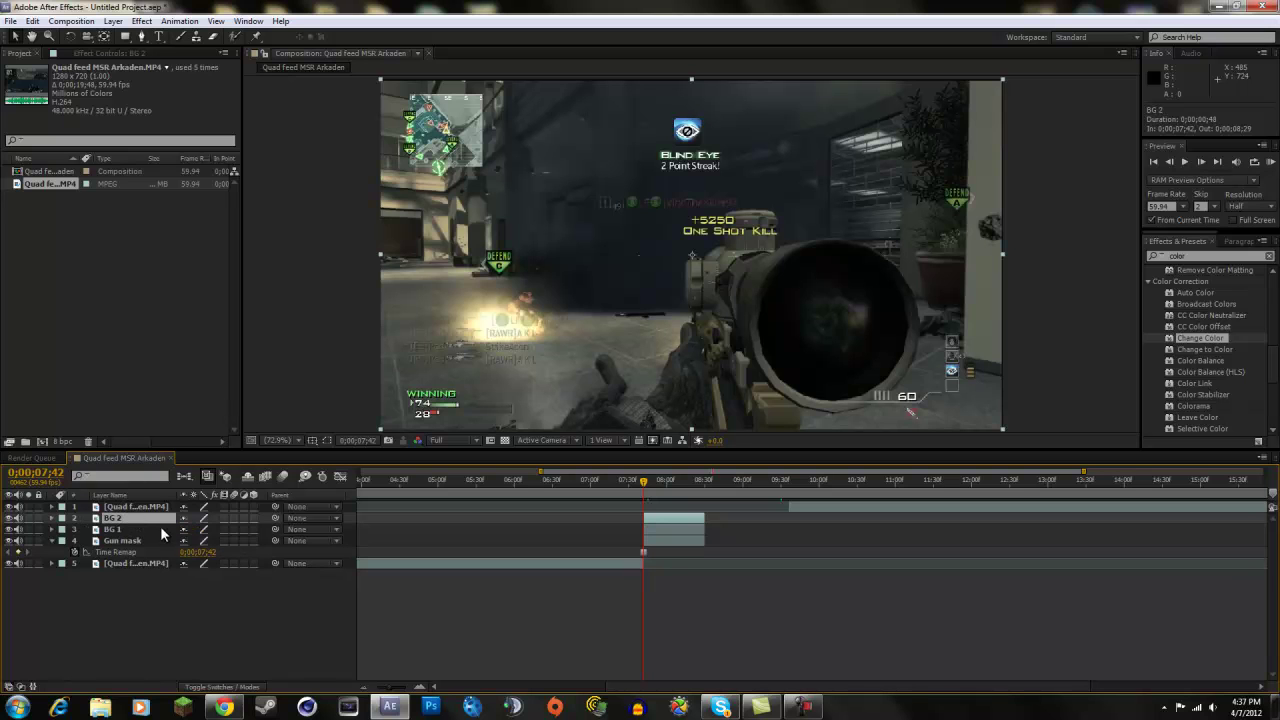
pyautogui.press('t')
pyautogui.click(189, 529)
pyautogui.write('0')
pyautogui.press('Return')
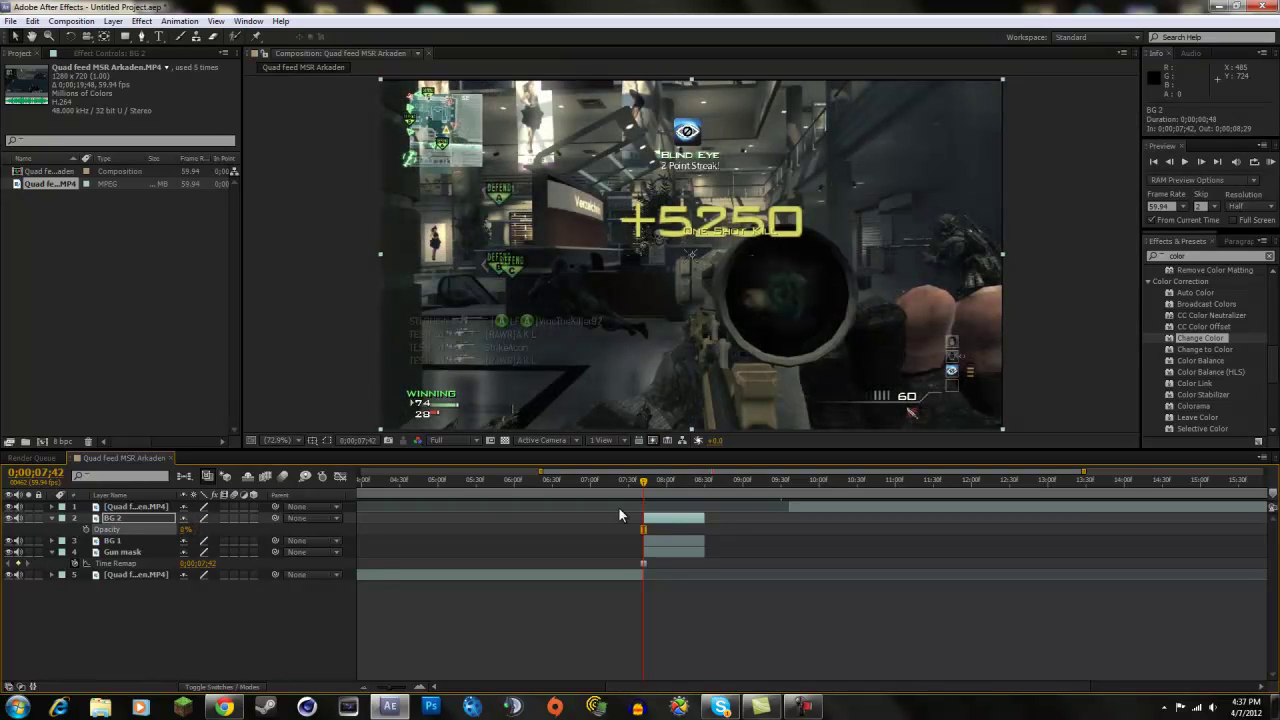
pyautogui.moveTo(643, 484); pyautogui.dragTo(647, 485)
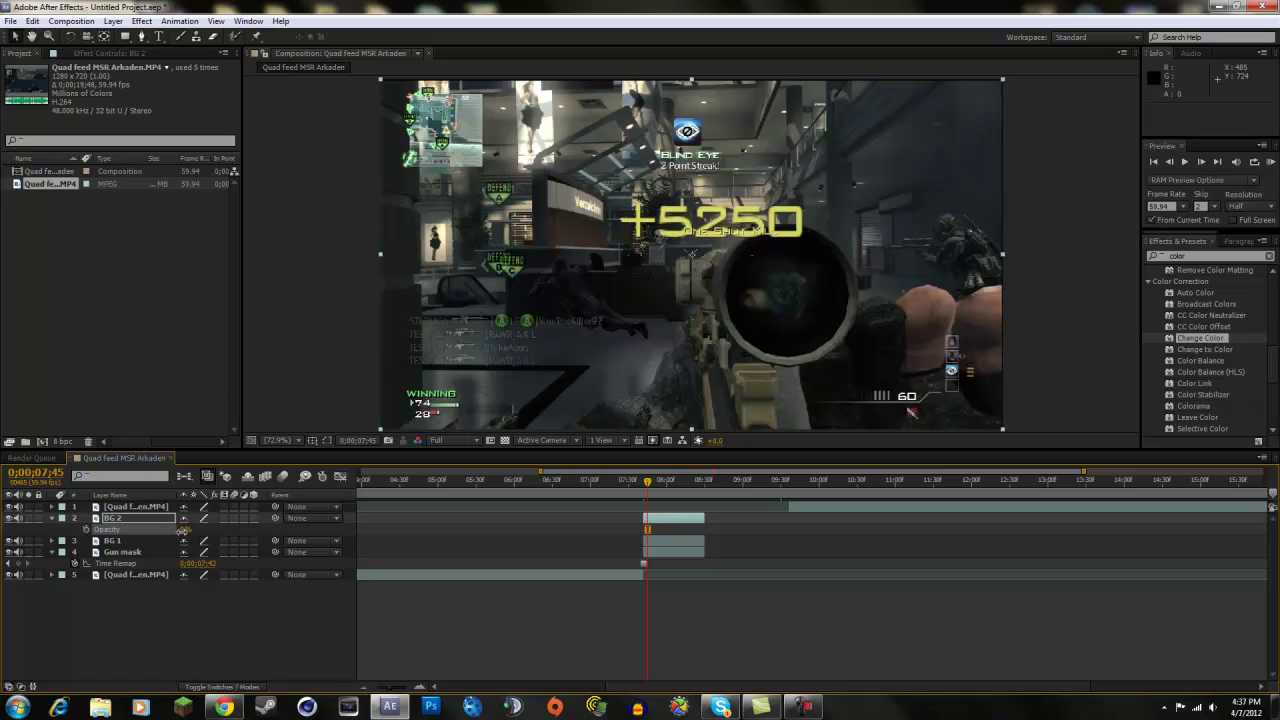
pyautogui.hotkey('ctrl', 'z')
# - Hide the BG 2 layer and return the current time to 0;00;07;42
pyautogui.click(8, 518)
pyautogui.moveTo(648, 485); pyautogui.dragTo(643, 490)
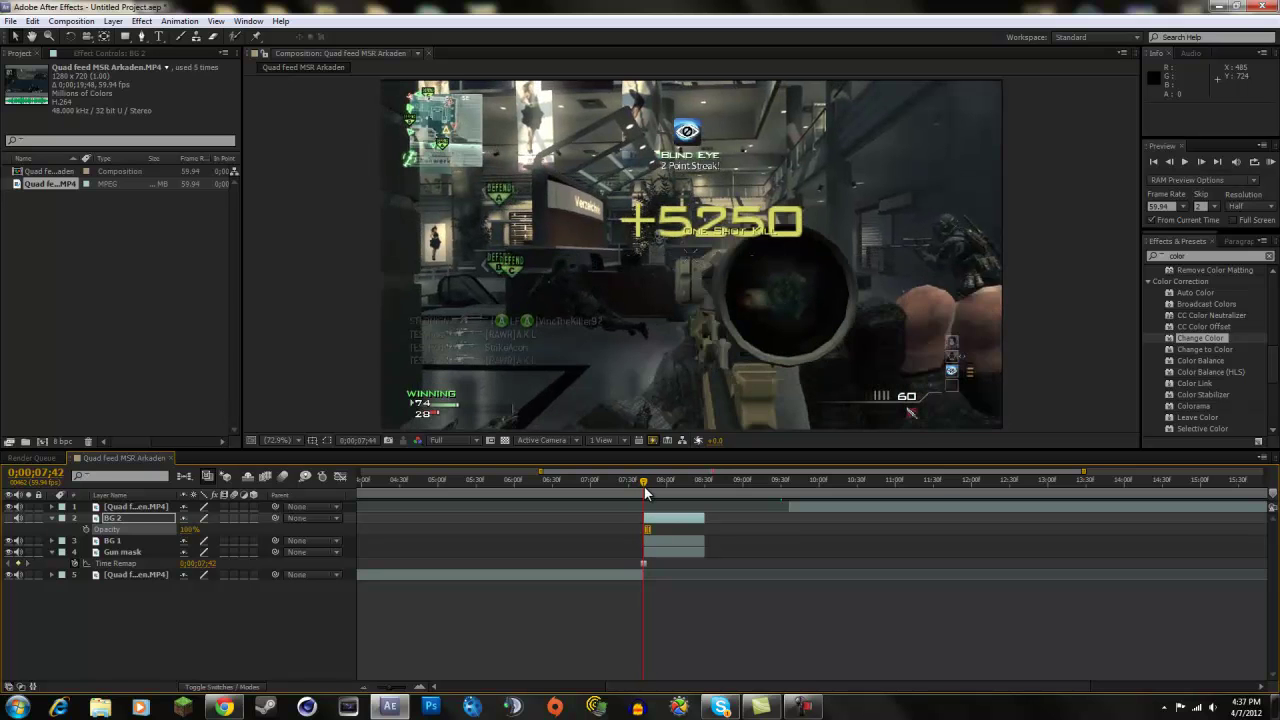
# - Start a Pen tool mask on the Gun mask layer, tracing the sleeve's upper outline from the frame's lower edge
pyautogui.click(656, 556)
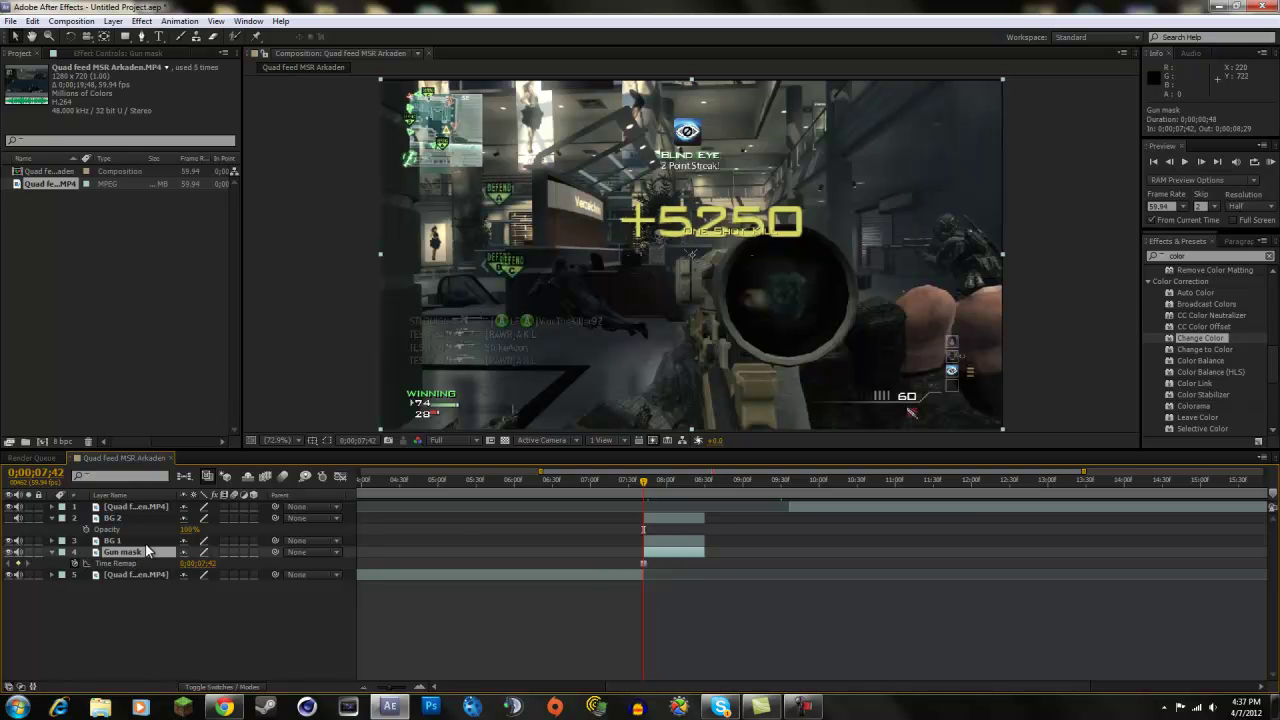
pyautogui.click(143, 38)
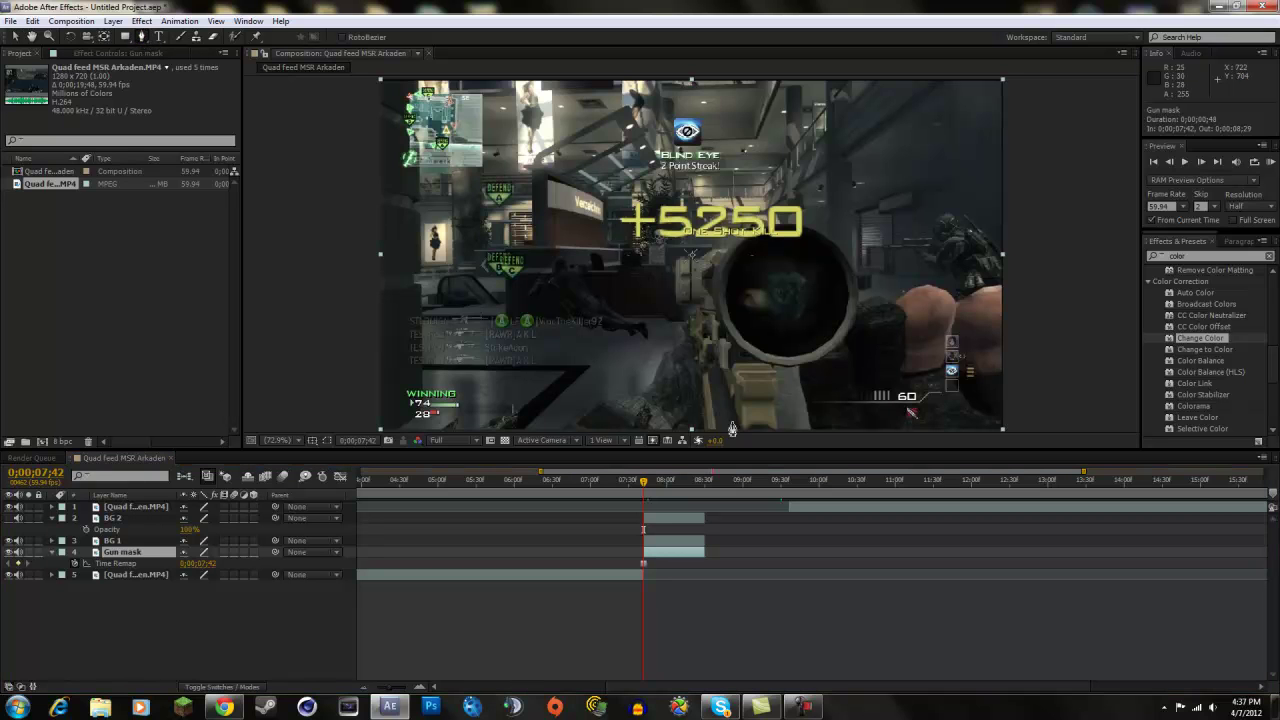
pyautogui.scroll(-1, 649, 379)
pyautogui.scroll(1, 651, 375)
pyautogui.scroll(-1, 652, 374)
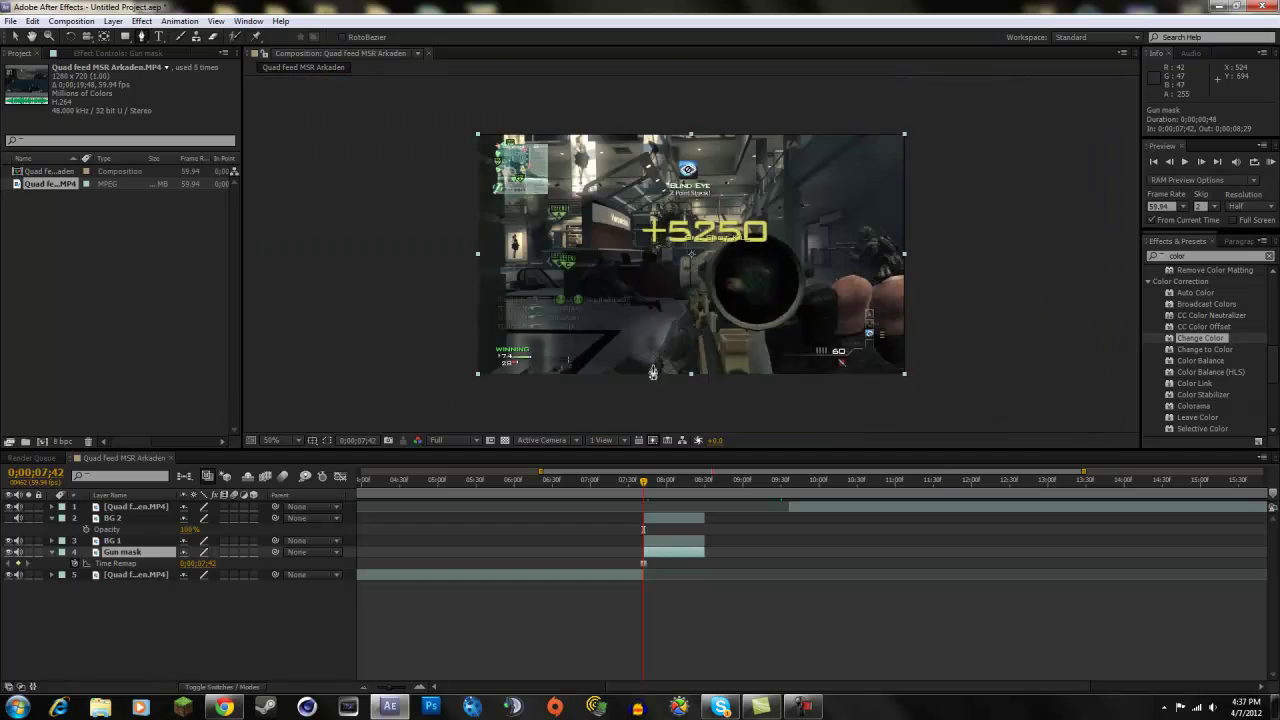
pyautogui.moveTo(652, 374); pyautogui.dragTo(593, 386)
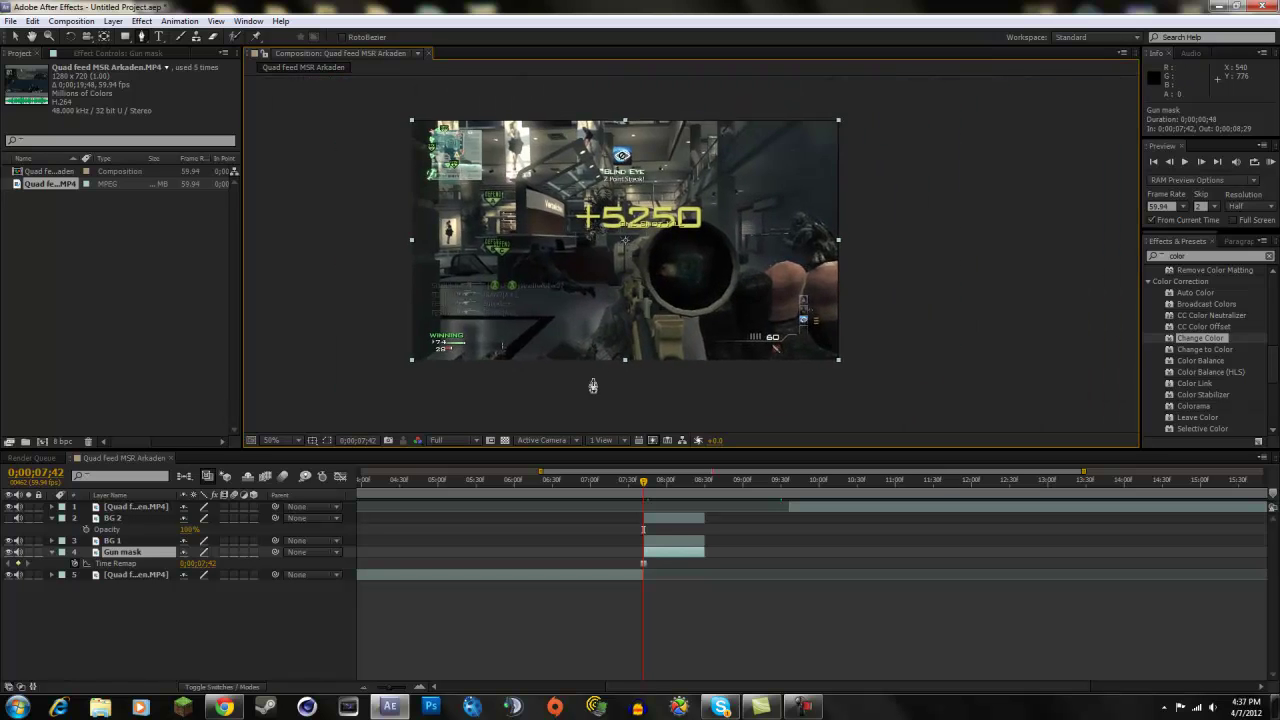
pyautogui.scroll(1, 563, 360)
pyautogui.scroll(1, 563, 357)
pyautogui.scroll(-1, 566, 350)
pyautogui.scroll(1, 573, 345)
pyautogui.scroll(-1, 574, 341)
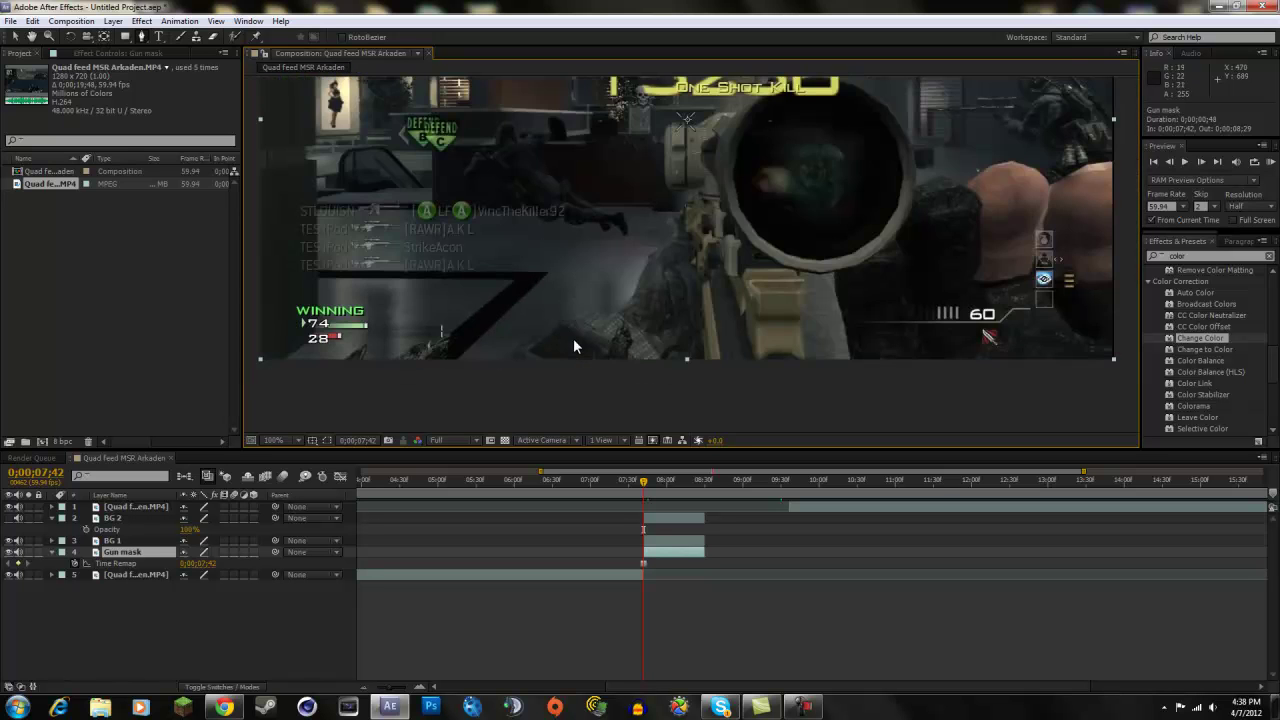
pyautogui.scroll(1, 533, 362)
pyautogui.scroll(-1, 533, 362)
pyautogui.scroll(1, 479, 361)
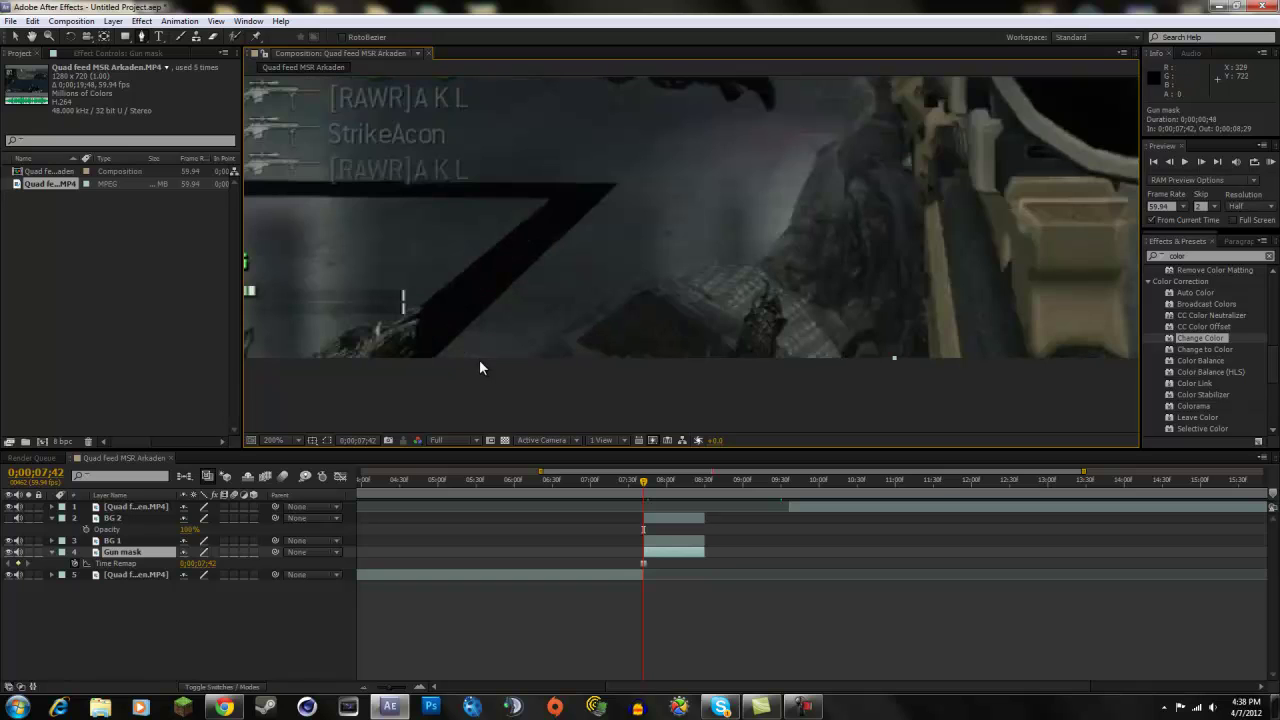
pyautogui.click(501, 363)
pyautogui.click(551, 338)
pyautogui.click(585, 317)
pyautogui.click(607, 297)
pyautogui.click(633, 292)
pyautogui.click(667, 278)
pyautogui.click(687, 275)
pyautogui.click(712, 261)
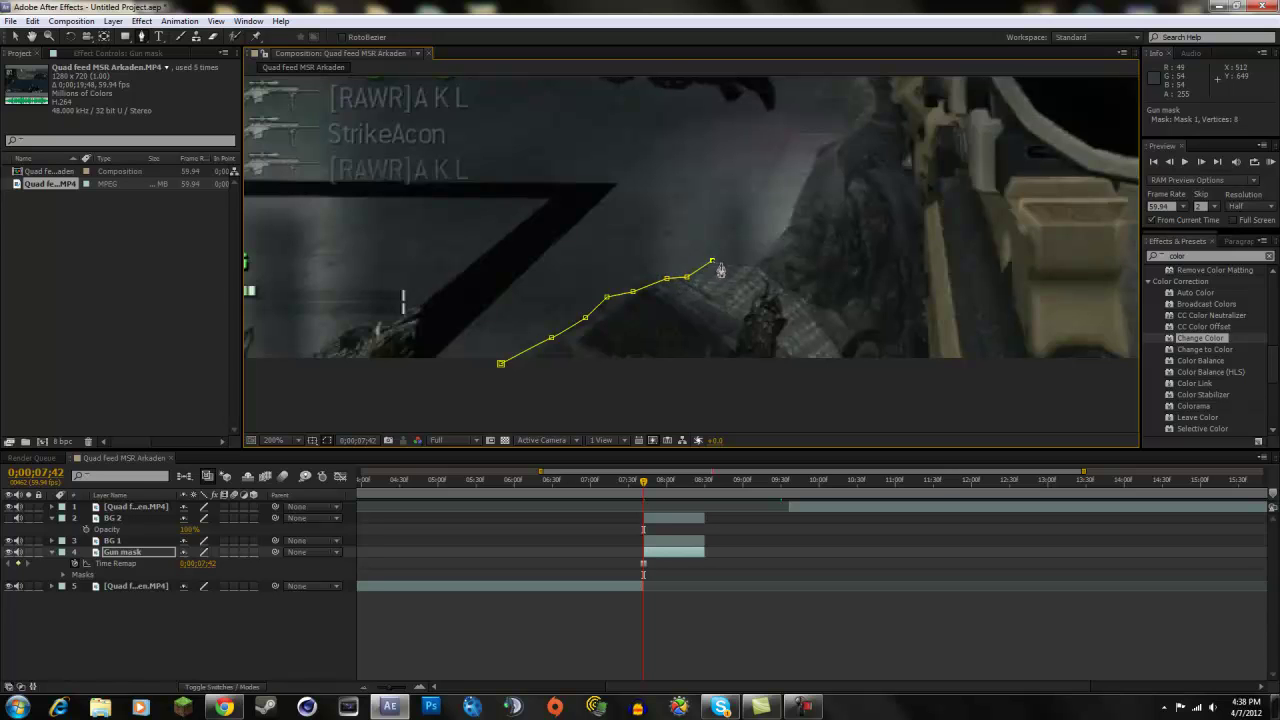
# - Continue the mask path up the forearm and hand to the gun body just below the scope
pyautogui.click(749, 266)
pyautogui.click(789, 228)
pyautogui.click(817, 147)
pyautogui.click(847, 133)
pyautogui.scroll(-1, 850, 135)
pyautogui.moveTo(852, 137); pyautogui.dragTo(795, 212)
pyautogui.scroll(1, 794, 258)
pyautogui.scroll(1, 702, 264)
pyautogui.click(754, 241)
pyautogui.click(773, 208)
pyautogui.click(788, 190)
pyautogui.click(825, 191)
pyautogui.click(834, 170)
pyautogui.click(836, 137)
pyautogui.click(858, 126)
pyautogui.scroll(-1, 862, 126)
pyautogui.moveTo(863, 124); pyautogui.dragTo(856, 241)
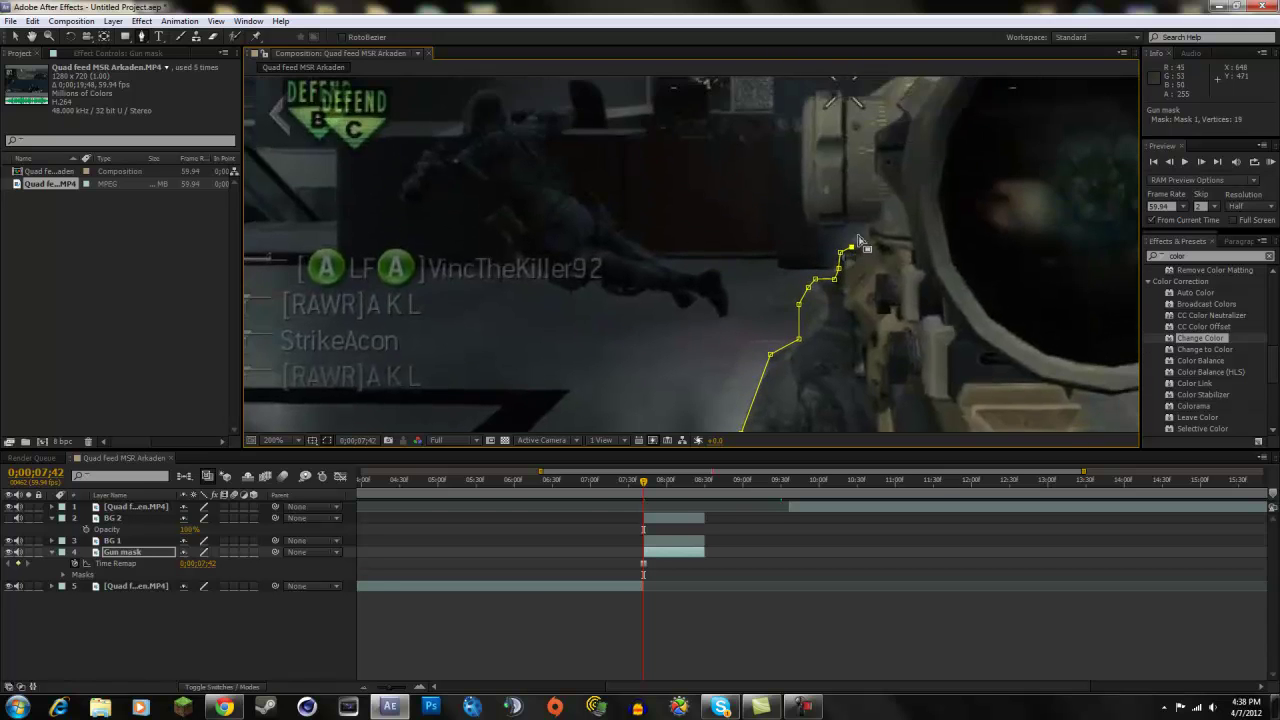
# - Trace the mask path around the gun body and along the underside of the scope's front section
pyautogui.scroll(4, 856, 243)
pyautogui.click(848, 293)
pyautogui.click(856, 259)
pyautogui.click(878, 228)
pyautogui.click(892, 212)
pyautogui.click(883, 203)
pyautogui.click(819, 204)
pyautogui.click(793, 213)
pyautogui.click(722, 215)
pyautogui.click(672, 219)
pyautogui.click(636, 158)
pyautogui.scroll(-4, 638, 160)
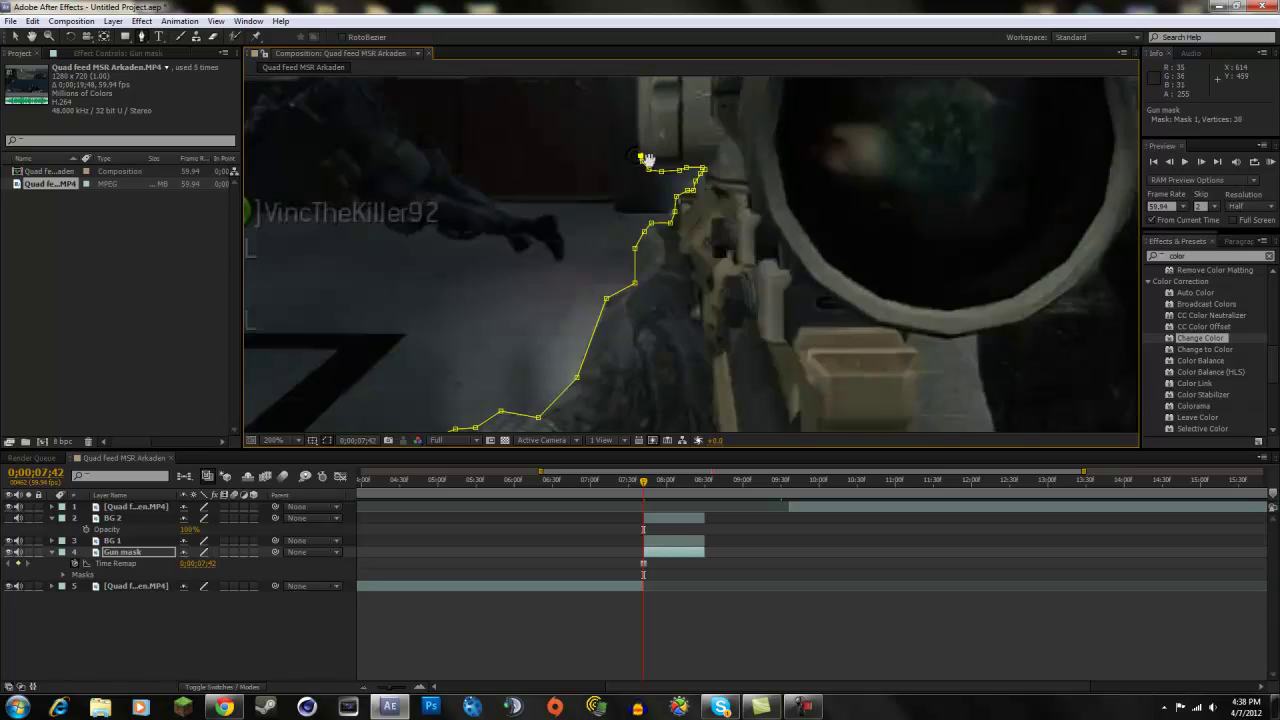
pyautogui.scroll(-2, 648, 162)
# - Trace the mask path over the top of the scope's front section to the large eyepiece ring
pyautogui.scroll(4, 594, 300)
pyautogui.click(605, 231)
pyautogui.click(634, 211)
pyautogui.click(678, 210)
pyautogui.click(696, 214)
pyautogui.click(738, 210)
pyautogui.scroll(1, 785, 195)
pyautogui.click(823, 151)
pyautogui.scroll(-1, 825, 155)
pyautogui.click(906, 148)
pyautogui.scroll(-2, 918, 168)
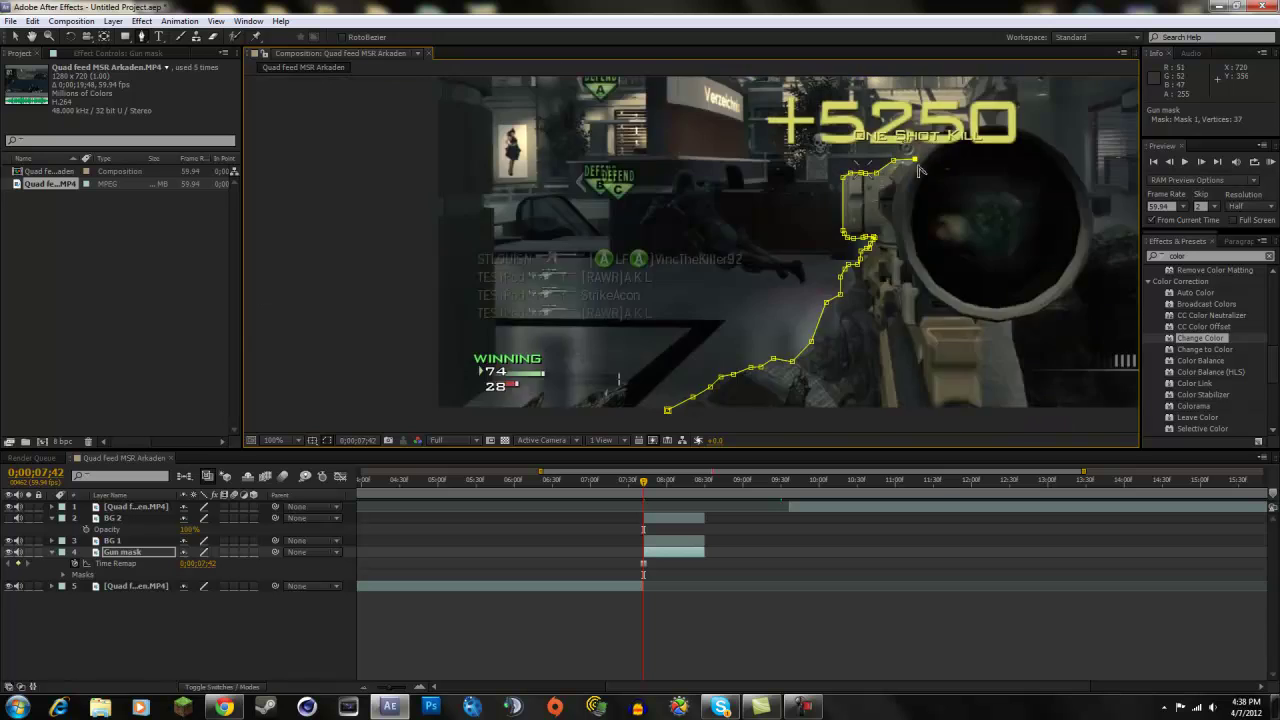
# - Curve the mask path over the top and down the far side of the scope's round eyepiece
pyautogui.moveTo(921, 172); pyautogui.dragTo(800, 316)
pyautogui.scroll(2, 825, 298)
pyautogui.scroll(-1, 1004, 214)
pyautogui.moveTo(1025, 250); pyautogui.dragTo(654, 227)
pyautogui.moveTo(673, 182)
pyautogui.mouseDown()
pyautogui.moveTo(777, 202)
pyautogui.moveTo(683, 182)
pyautogui.mouseUp()
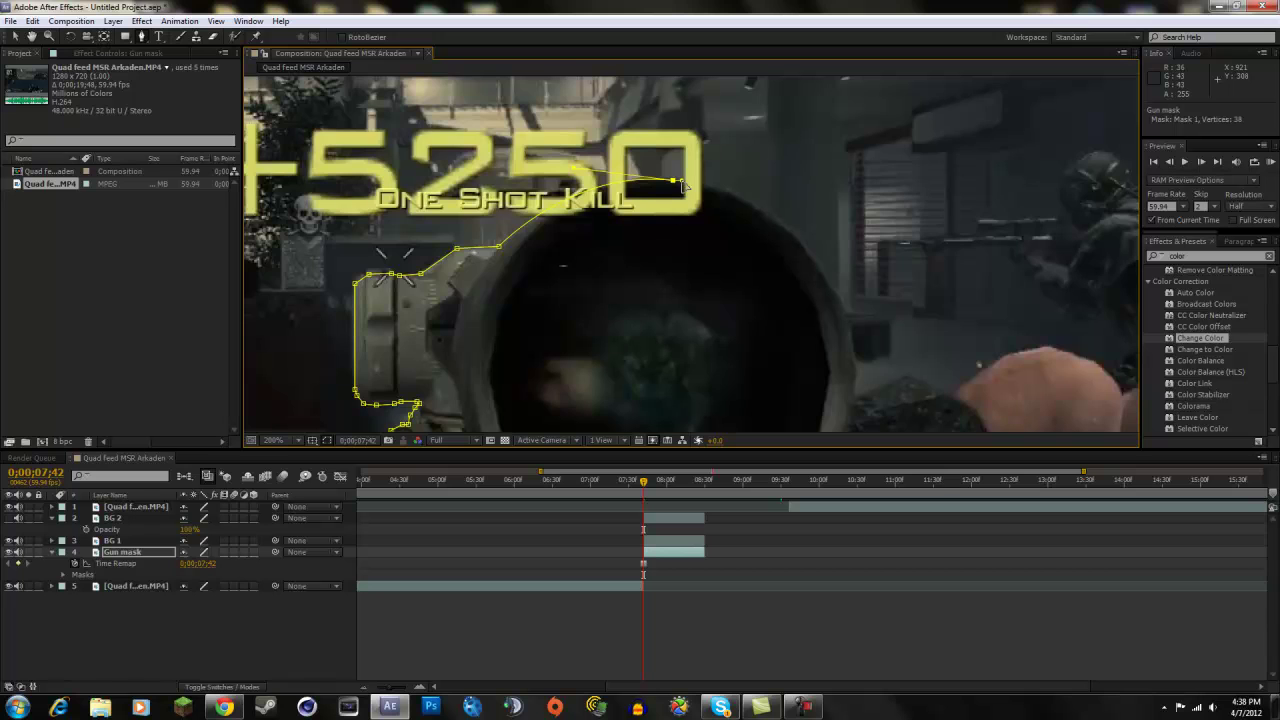
pyautogui.scroll(-1, 829, 257)
pyautogui.moveTo(828, 378); pyautogui.dragTo(801, 421)
pyautogui.scroll(1, 768, 276)
pyautogui.press(',')
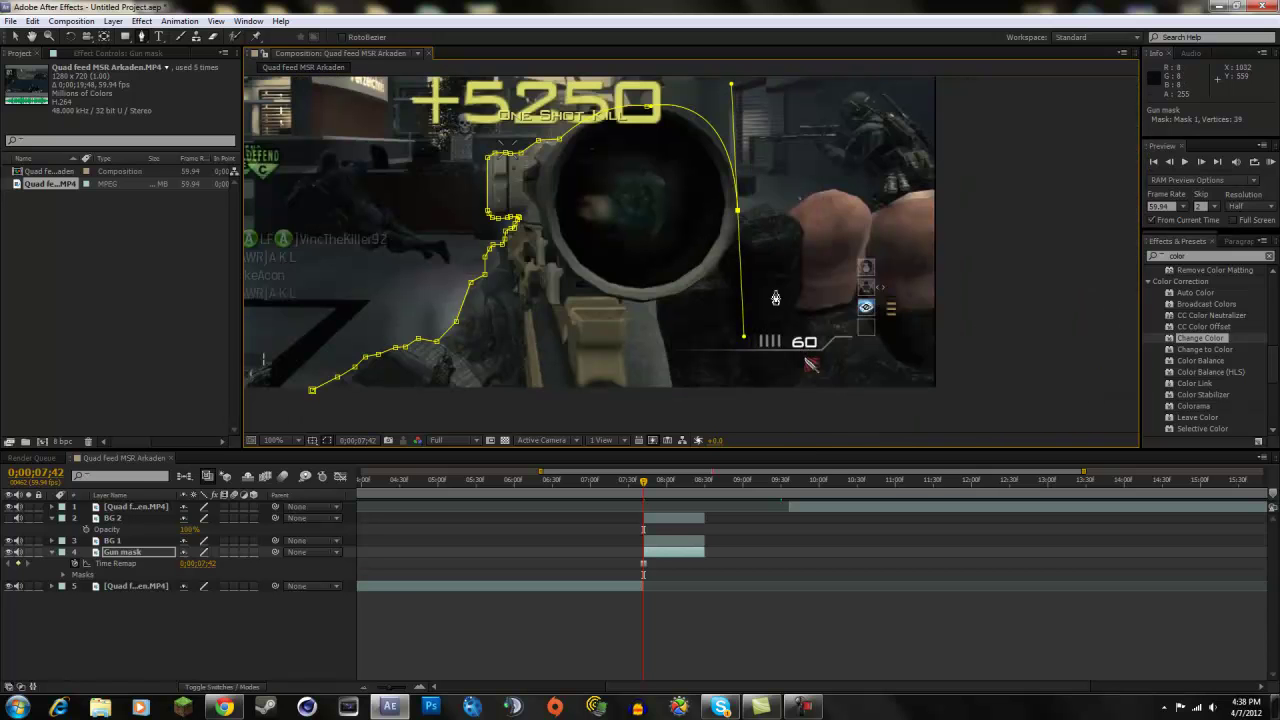
# - Continue the mask path from the eyepiece along the top of the fingers and arm, past the frame's edge
pyautogui.moveTo(738, 216)
pyautogui.mouseDown()
pyautogui.moveTo(745, 318)
pyautogui.moveTo(746, 212)
pyautogui.mouseUp()
pyautogui.click(752, 207)
pyautogui.click(767, 204)
pyautogui.click(781, 212)
pyautogui.click(803, 202)
pyautogui.click(821, 191)
pyautogui.click(850, 191)
pyautogui.click(865, 202)
pyautogui.click(877, 213)
pyautogui.moveTo(877, 213); pyautogui.dragTo(672, 303)
pyautogui.click(708, 266)
pyautogui.click(743, 263)
pyautogui.scroll(-2, 760, 322)
pyautogui.scroll(4, 760, 322)
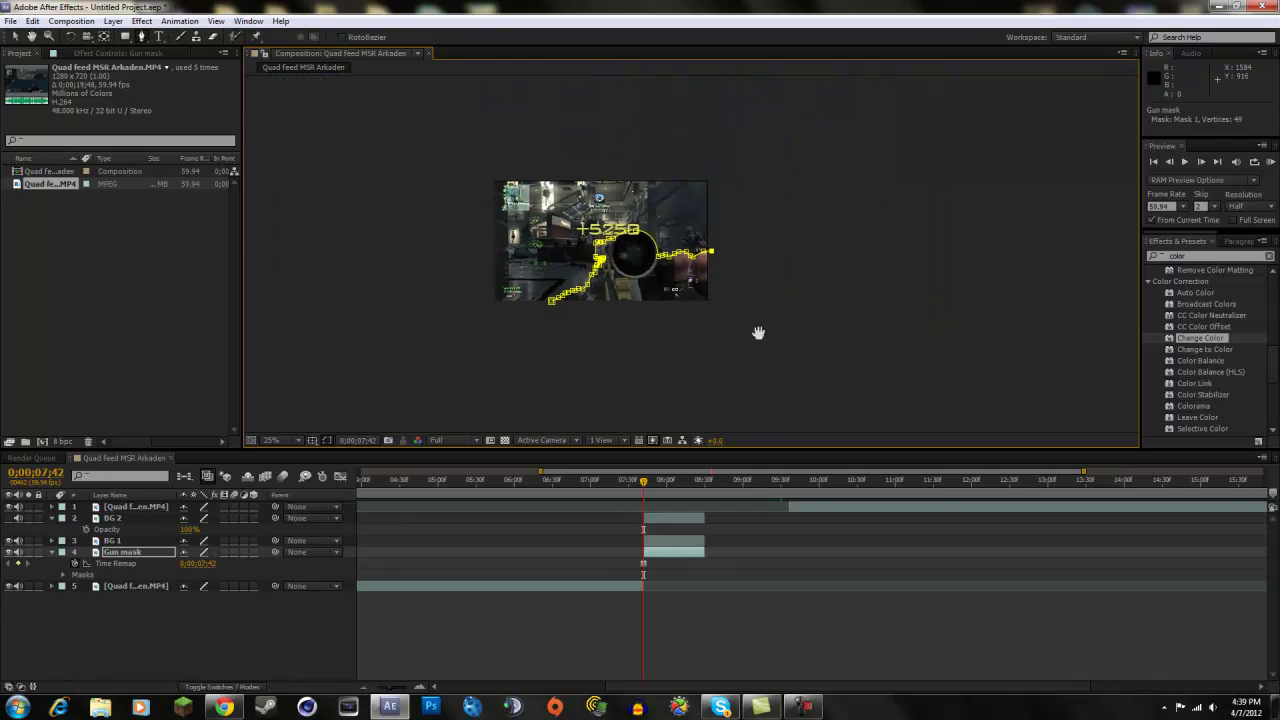
# - Run the mask path outside the frame, down past the arm and back beneath the bottom edge, and close it at its starting vertex
pyautogui.moveTo(808, 285); pyautogui.dragTo(780, 246)
pyautogui.click(1062, 280)
pyautogui.click(951, 350)
pyautogui.click(621, 350)
pyautogui.click(392, 342)
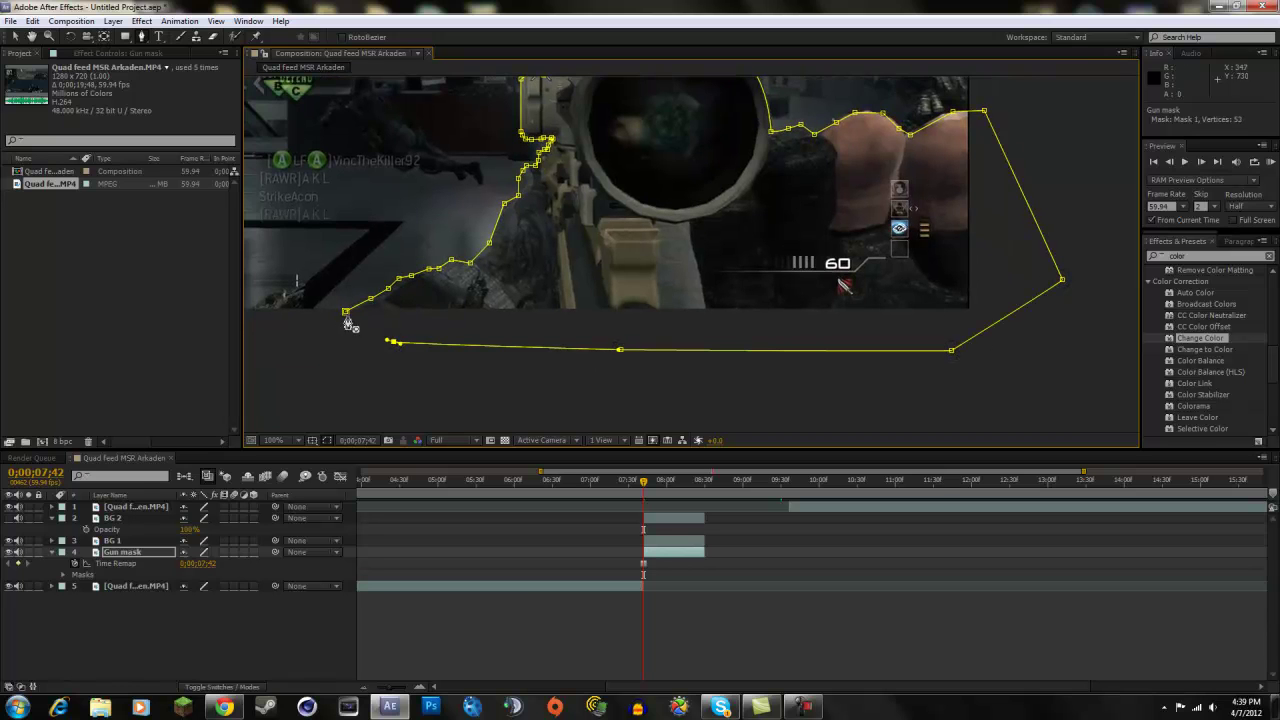
pyautogui.scroll(-2, 405, 300)
pyautogui.moveTo(529, 316)
pyautogui.mouseDown()
pyautogui.moveTo(637, 356)
pyautogui.moveTo(545, 314)
pyautogui.mouseUp()
pyautogui.scroll(1, 543, 309)
pyautogui.scroll(-1, 543, 309)
pyautogui.scroll(2, 606, 297)
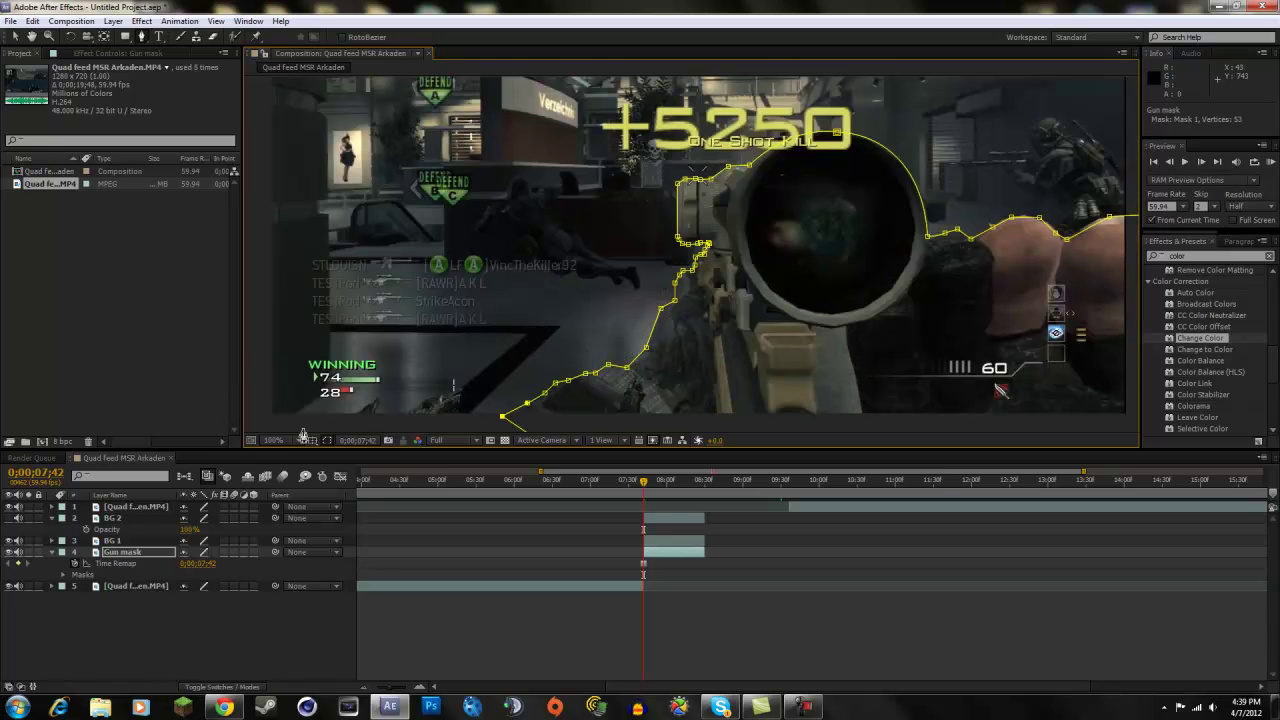
# - Fit the whole composition in the viewer and temporarily hide the BG 1 layer to inspect the Gun mask cutout on its own
pyautogui.click(272, 440)
pyautogui.click(313, 470)
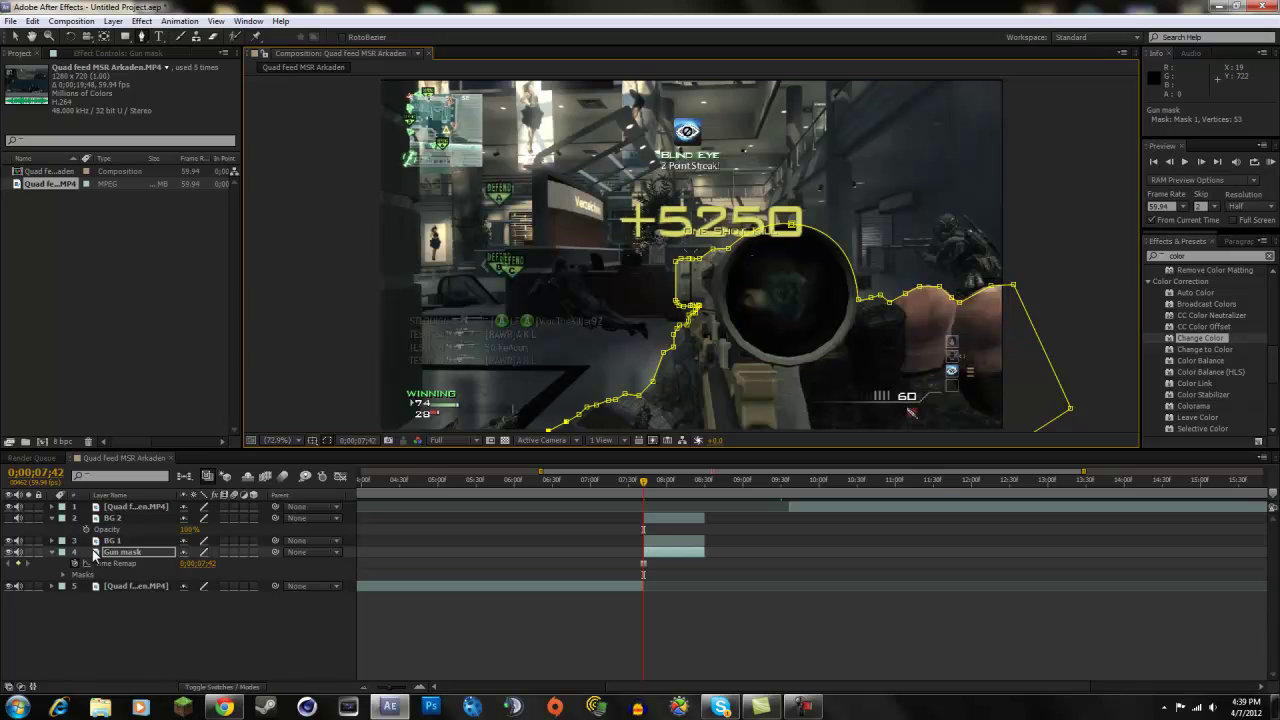
pyautogui.click(9, 540)
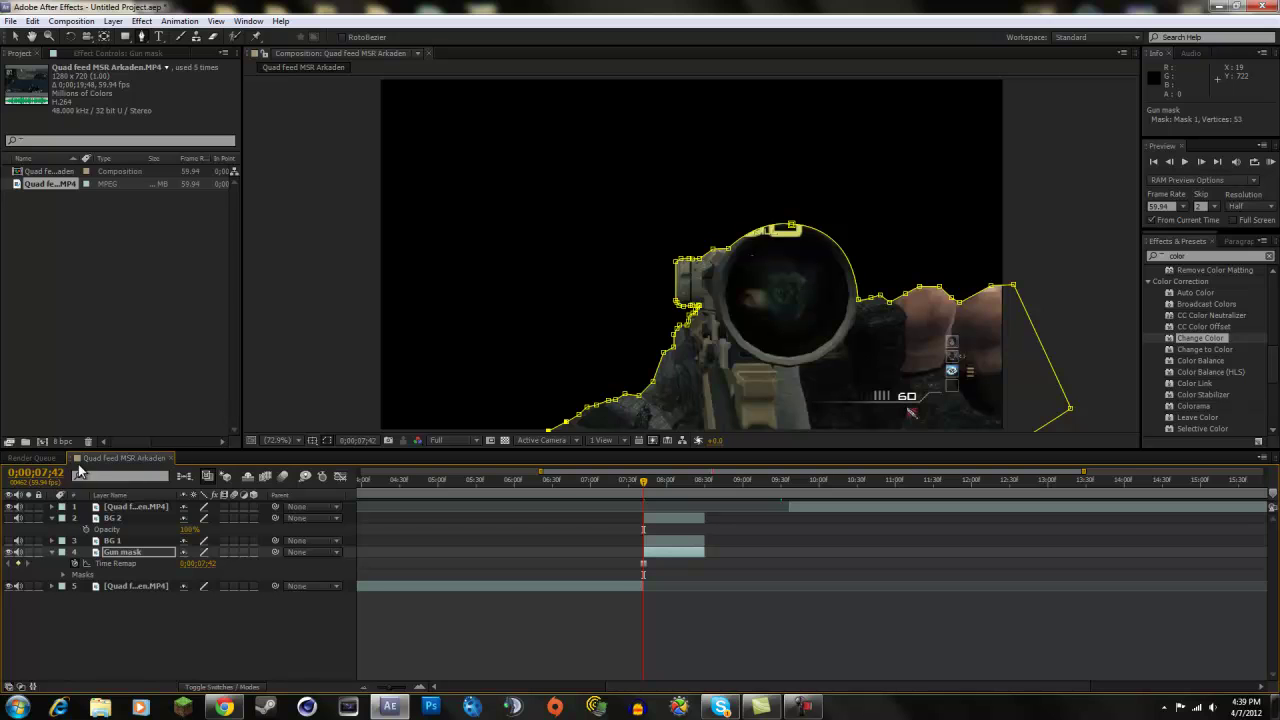
pyautogui.click(124, 558)
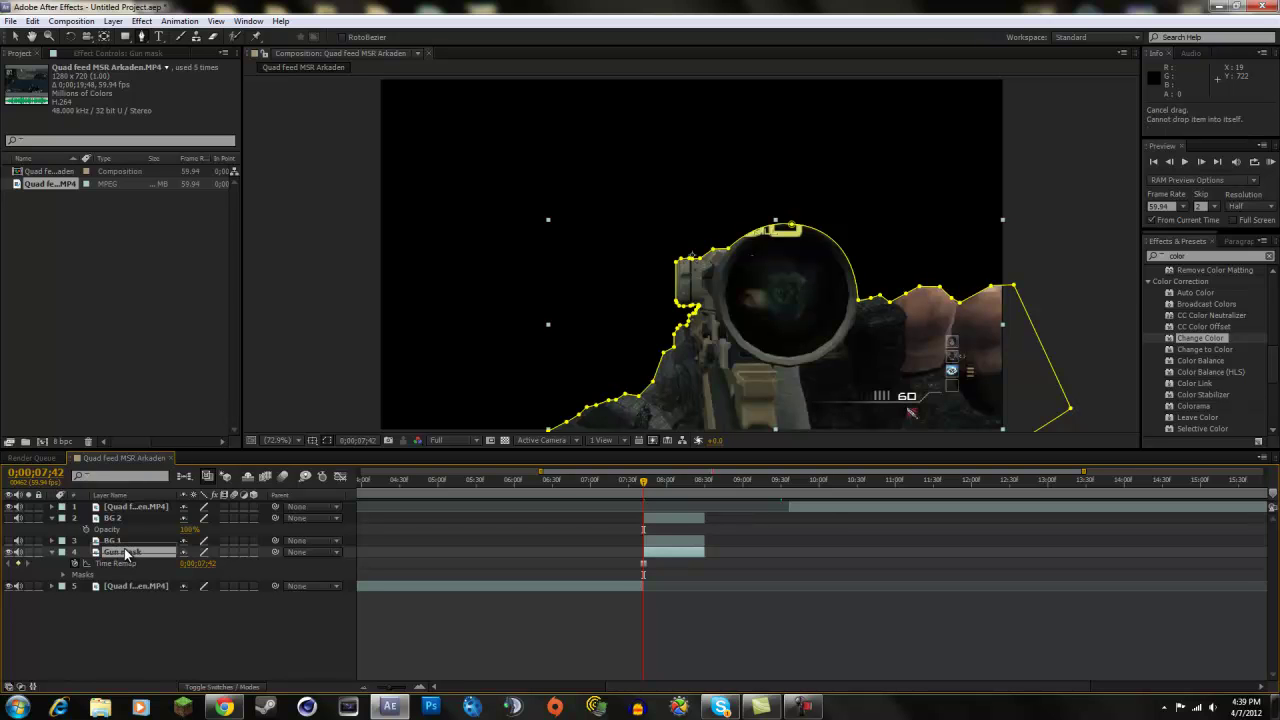
pyautogui.moveTo(126, 558)
pyautogui.mouseDown()
pyautogui.moveTo(128, 544)
pyautogui.moveTo(134, 562)
pyautogui.mouseUp()
pyautogui.click(16, 549)
# - Scrub back and forth across the start of the freeze frame to check the transition, and select the BG 1 layer
pyautogui.click(638, 480)
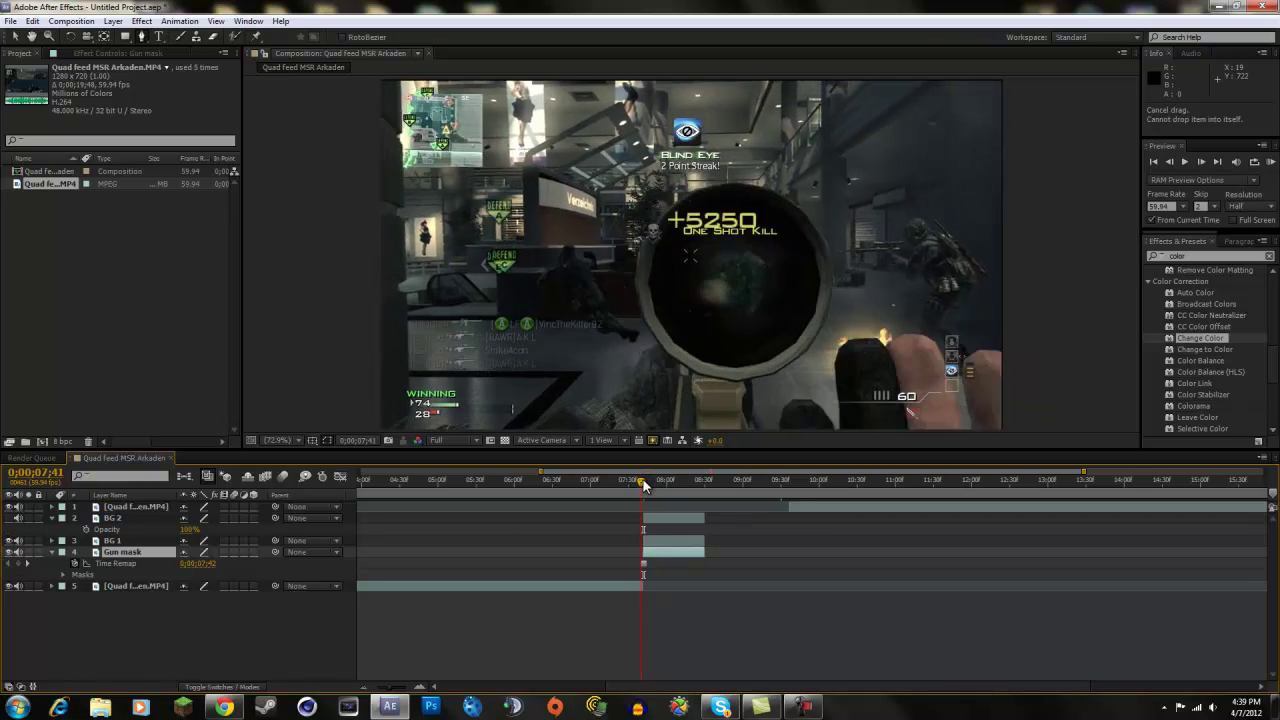
pyautogui.moveTo(638, 480); pyautogui.dragTo(645, 484)
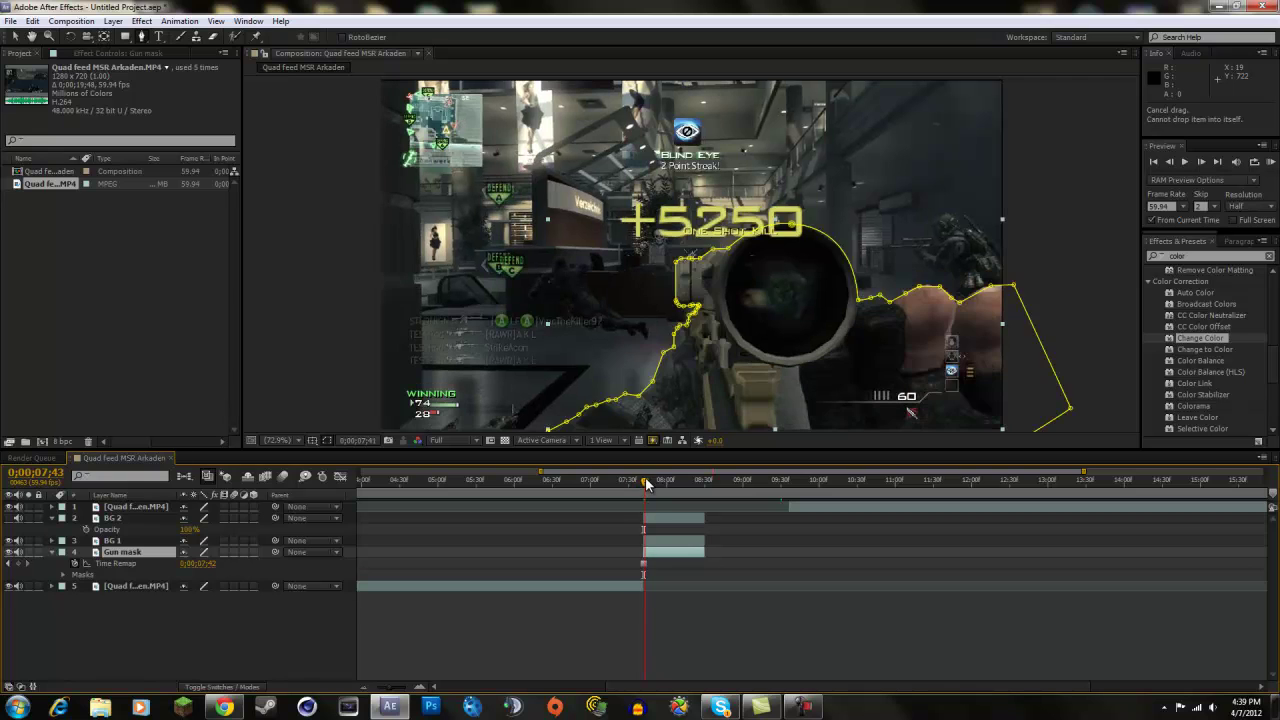
pyautogui.click(648, 541)
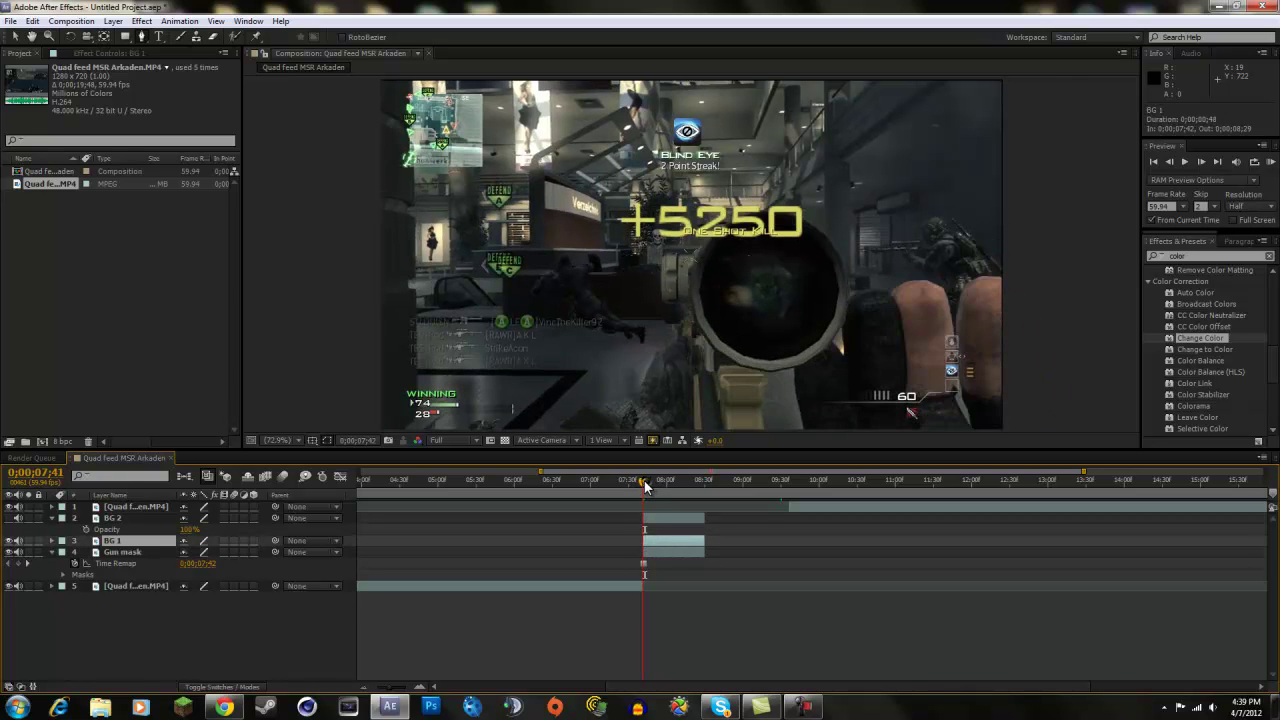